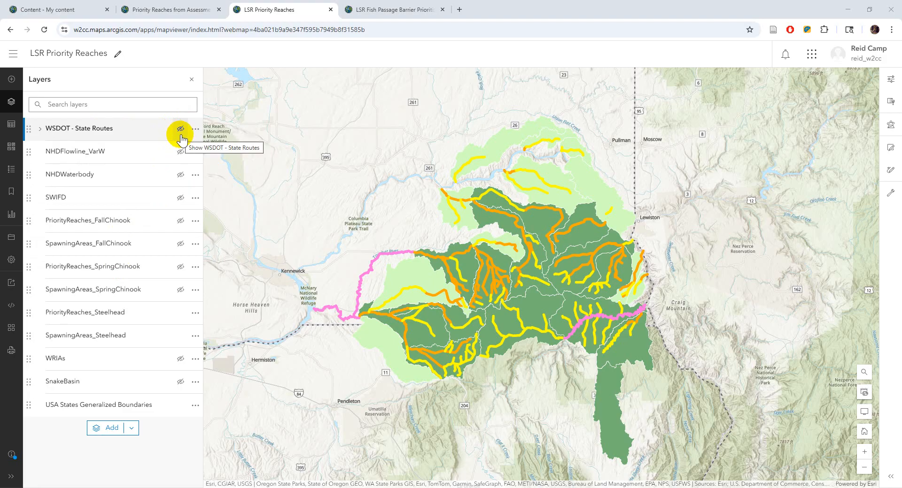
- Preview the WSDOT State Routes and NHDFlowline_VarW layers over the watershed, then hide both
left_click(184, 133)
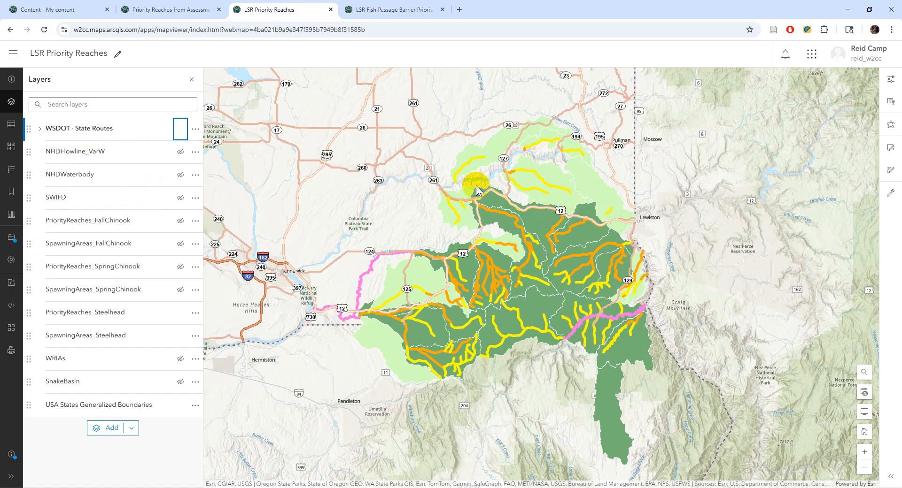
left_click(181, 129)
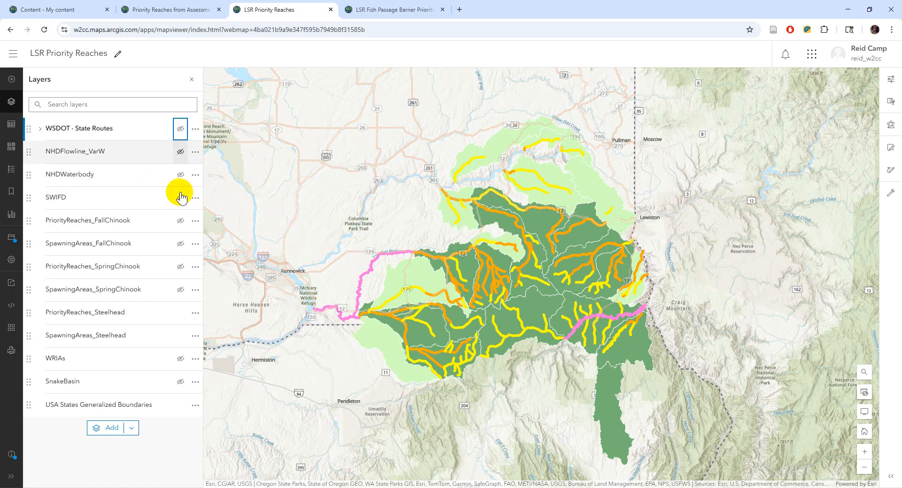
left_click(181, 154)
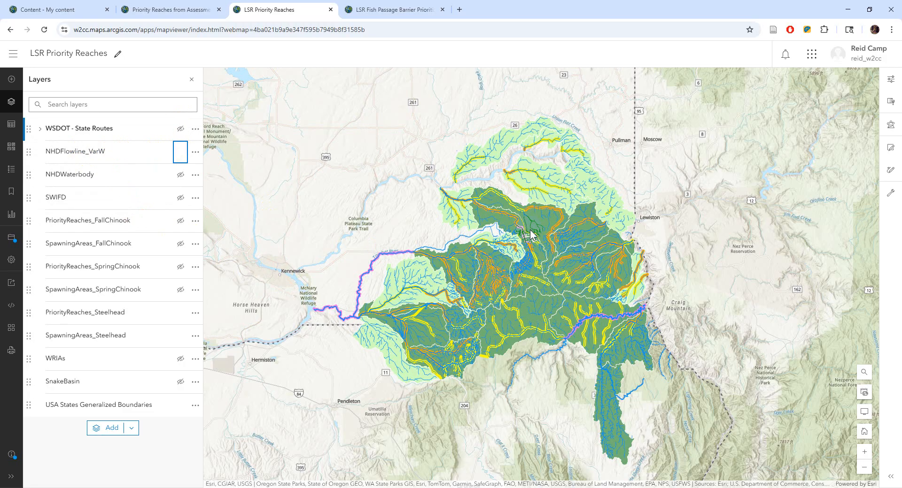
scroll(531, 234, "up", 2)
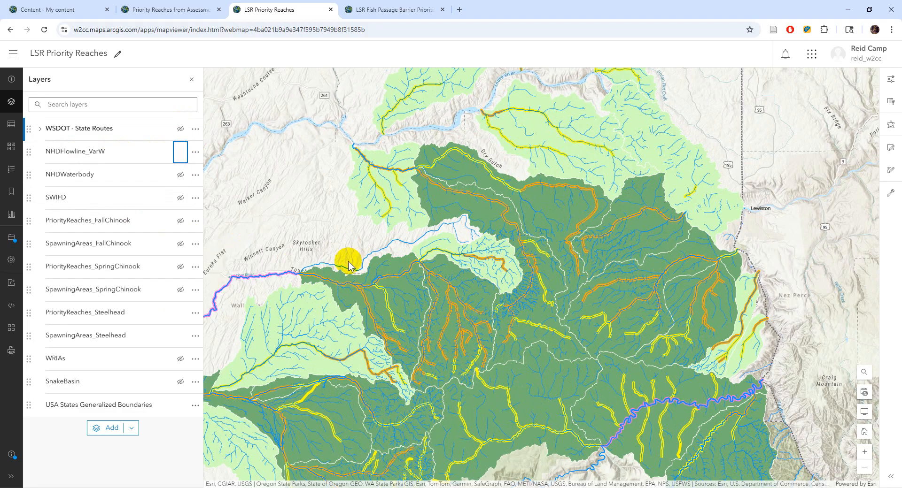
left_click(180, 152)
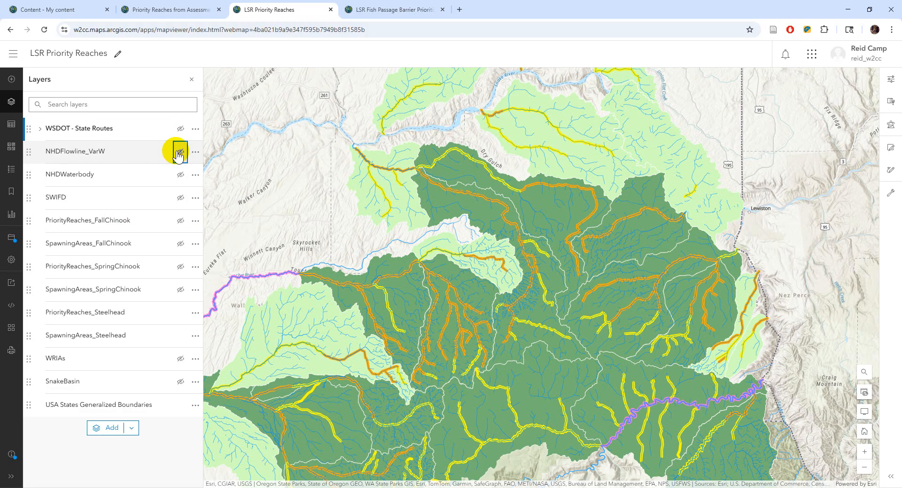
- Briefly show the NHDWaterbody river polygons and SWIFD stream lines, then hide them again
left_click(175, 177)
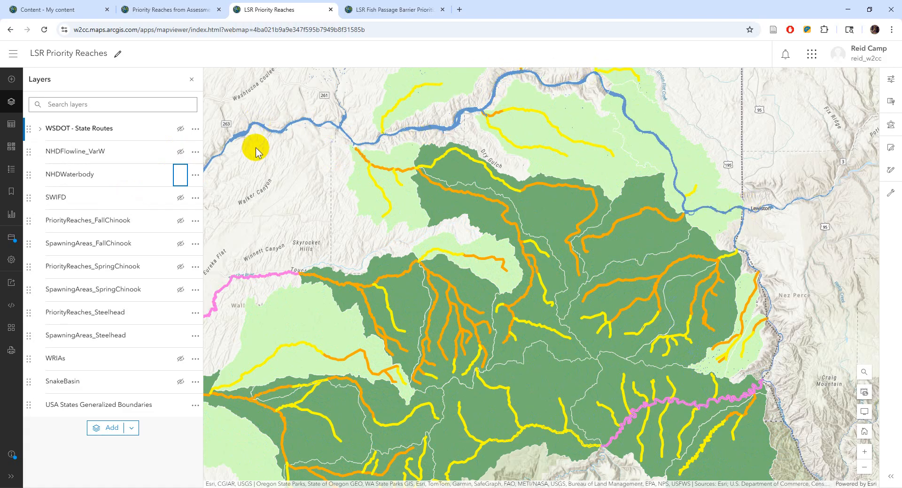
left_click(180, 175)
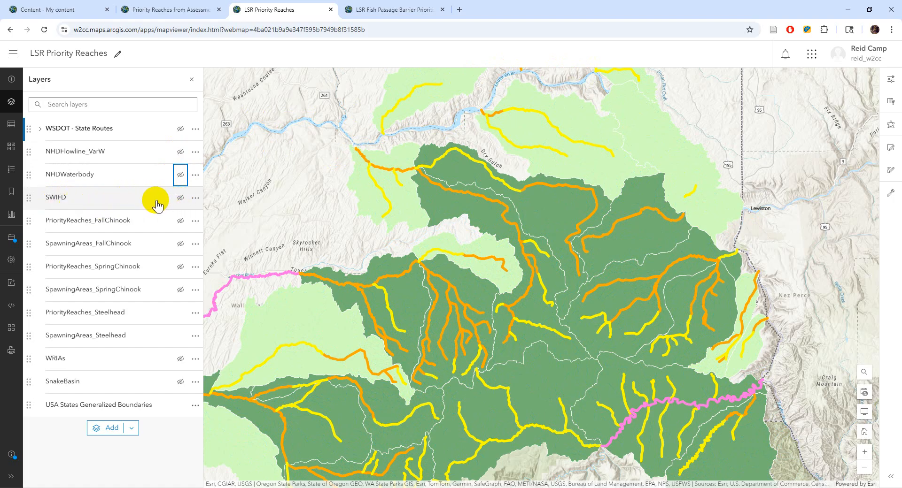
left_click(180, 198)
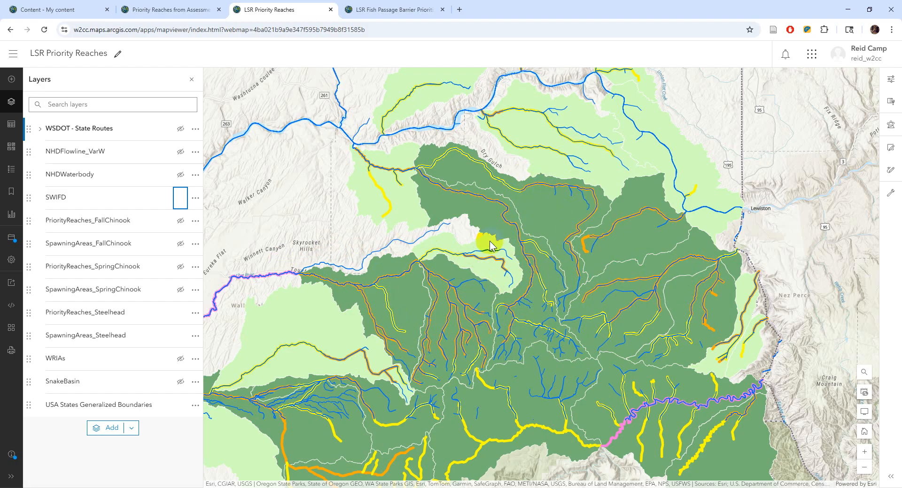
left_click(180, 198)
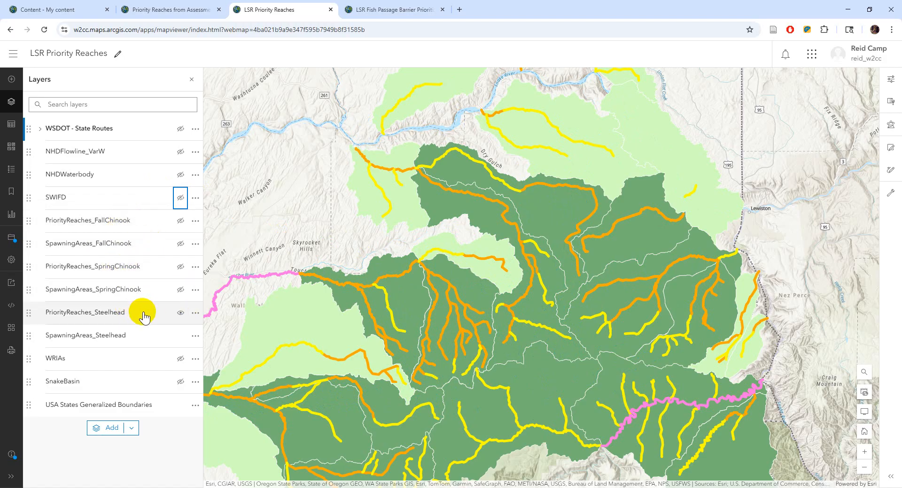
- Swap the steelhead reach and spawning layers for the spring Chinook ones, then switch back to steelhead
left_click(180, 313)
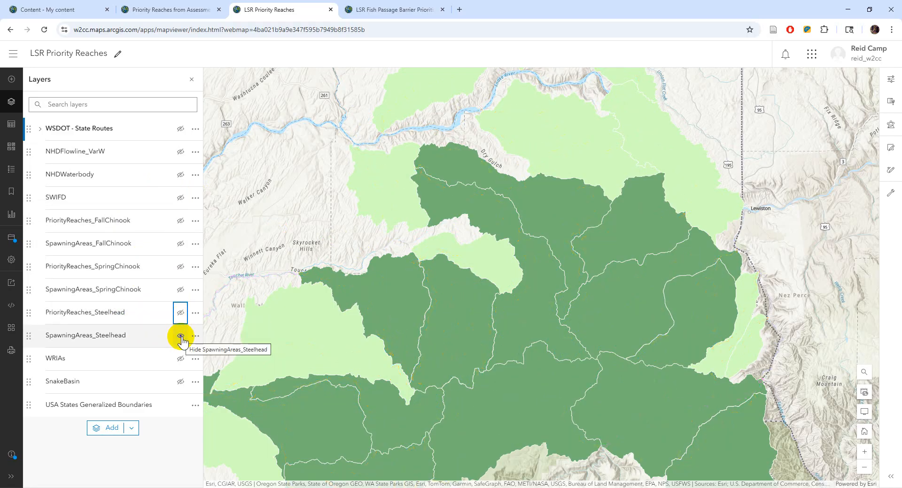
left_click(180, 337)
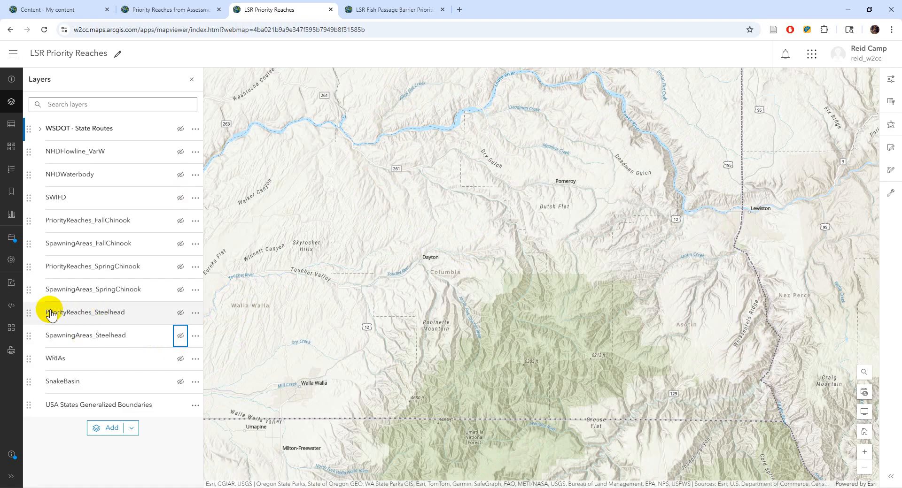
left_click(181, 290)
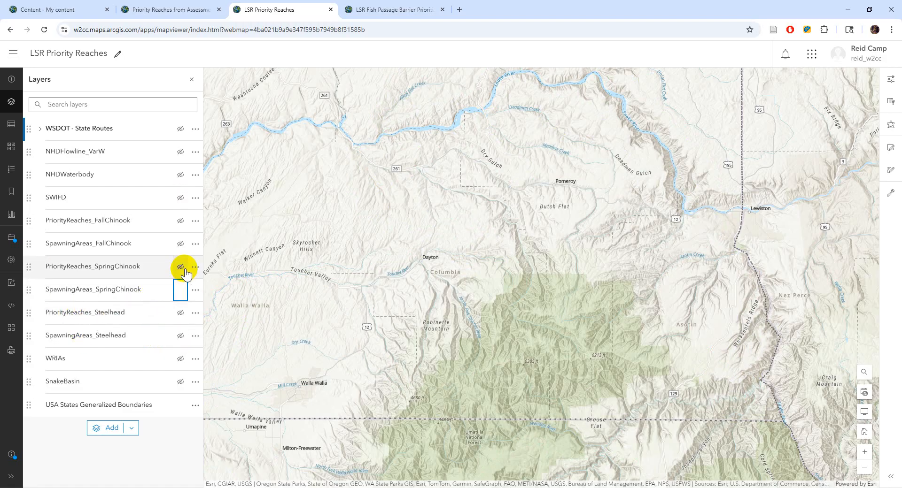
left_click(182, 269)
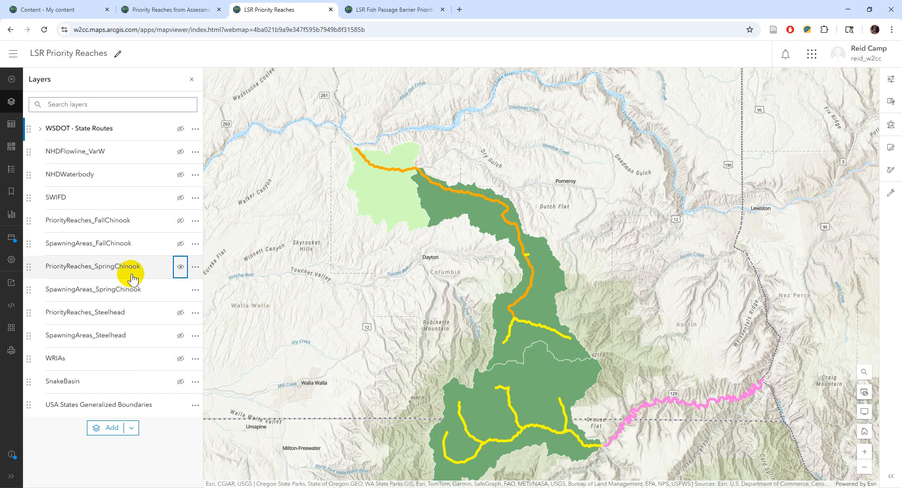
left_click(180, 266)
left_click(180, 290)
left_click(180, 336)
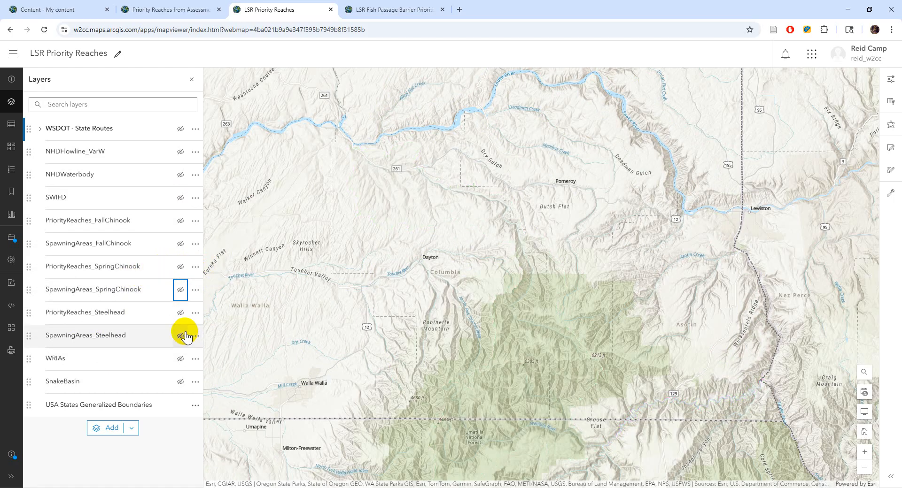
left_click(180, 312)
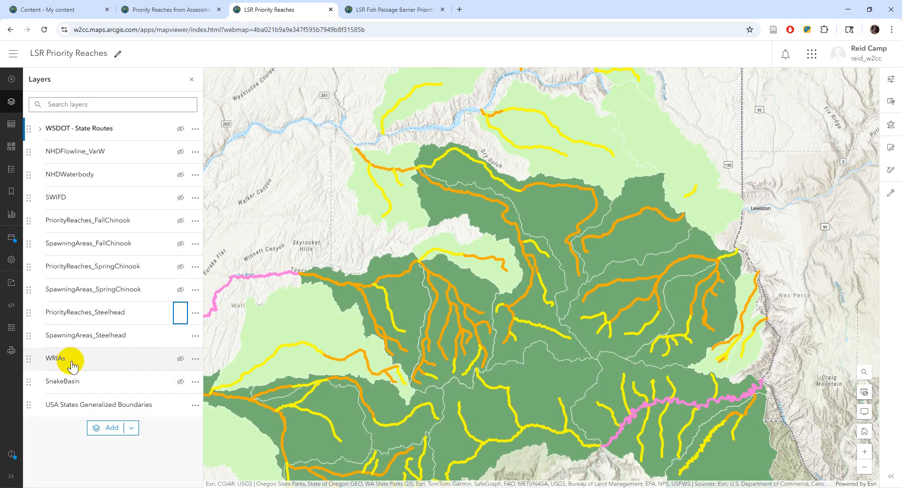
- Check the WRIAs and SnakeBasin polygons, hide them, and zoom in near Kuhl Ridge
left_click(179, 360)
left_click(181, 360)
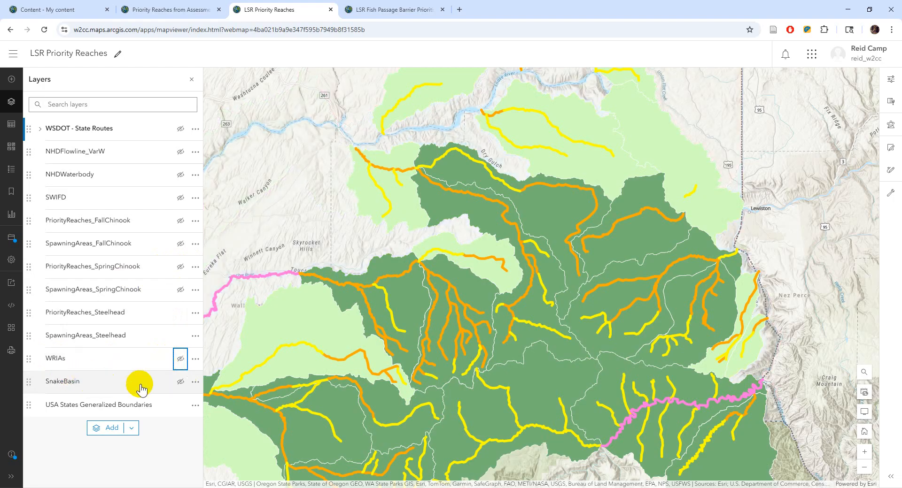
left_click(181, 383)
scroll(391, 172, "down", 2)
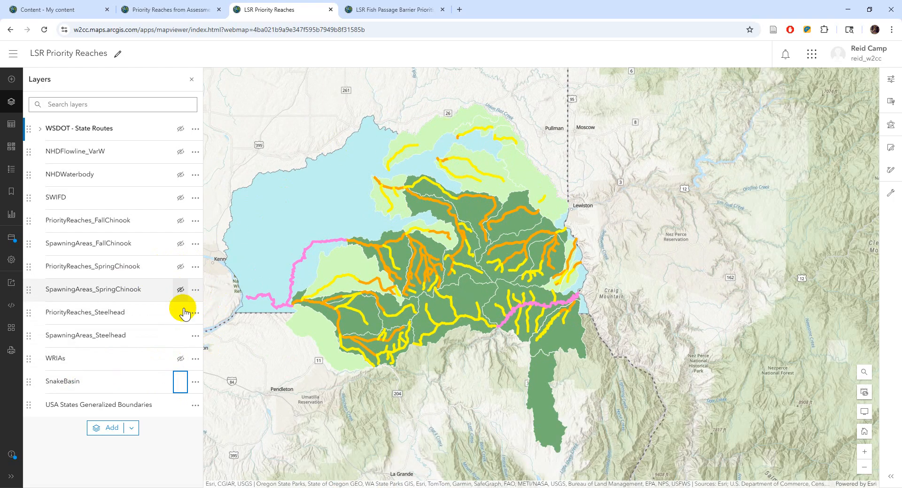
left_click(181, 336)
left_click(180, 336)
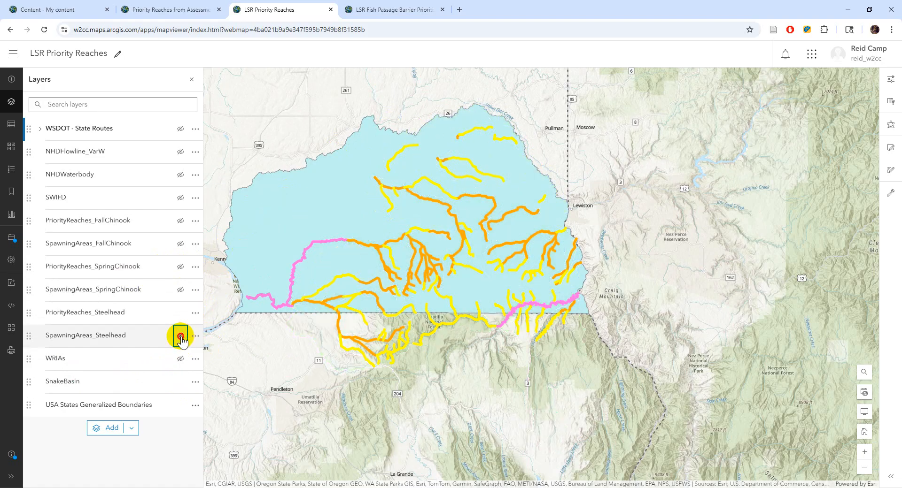
left_click(180, 359)
left_click(180, 408)
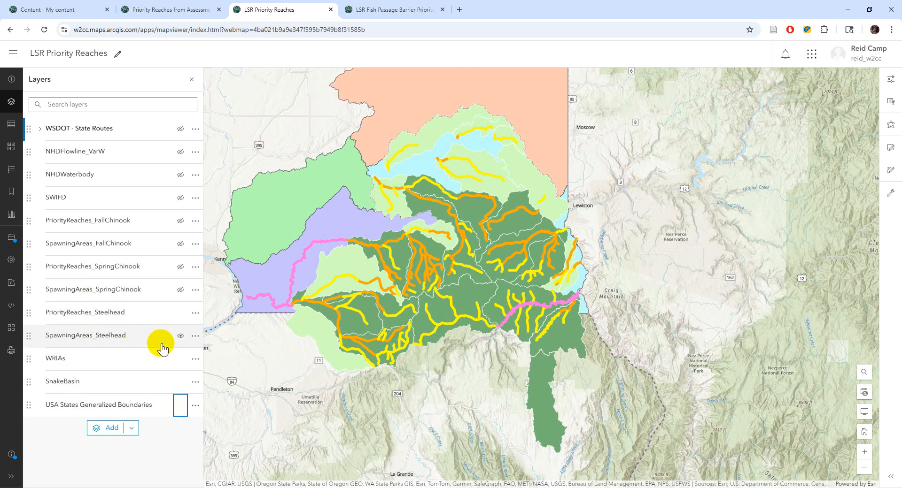
left_click(180, 359)
left_click(181, 382)
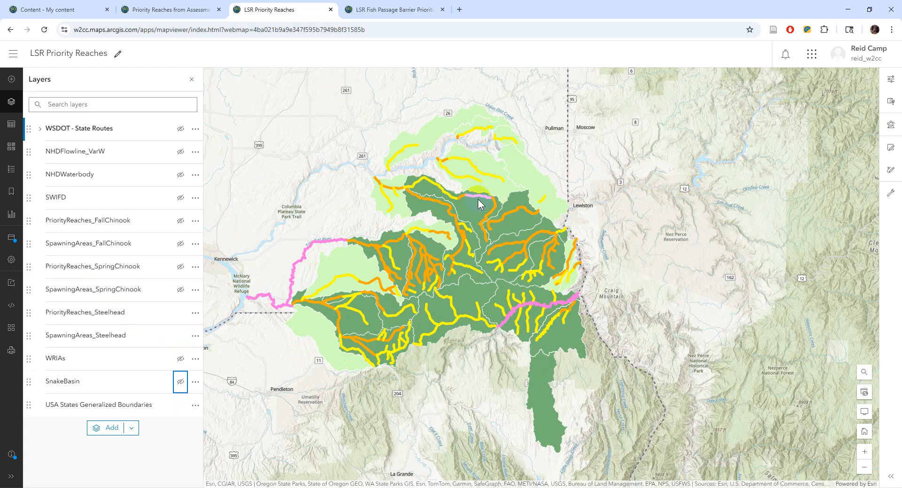
scroll(479, 201, "up", 2)
scroll(480, 196, "up", 2)
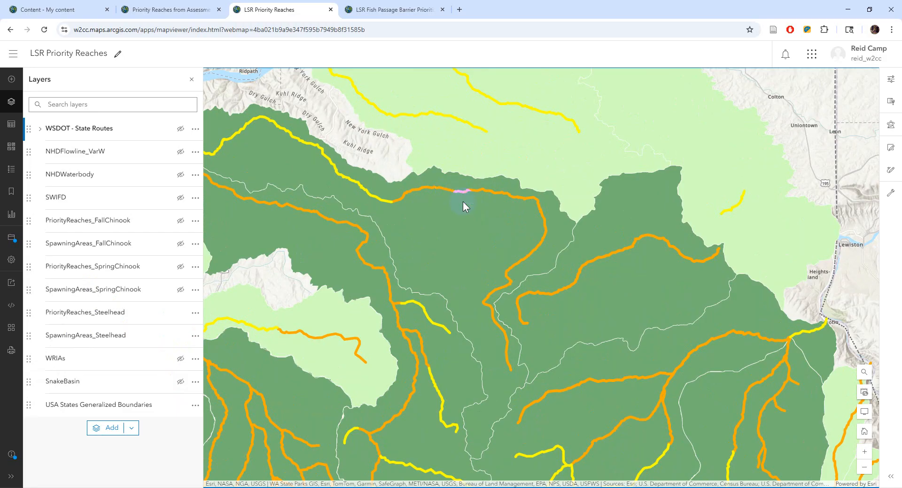
- Open the Pataha Creek reach's edit form and enter 'Test' in RTT_Notes
left_click(525, 248)
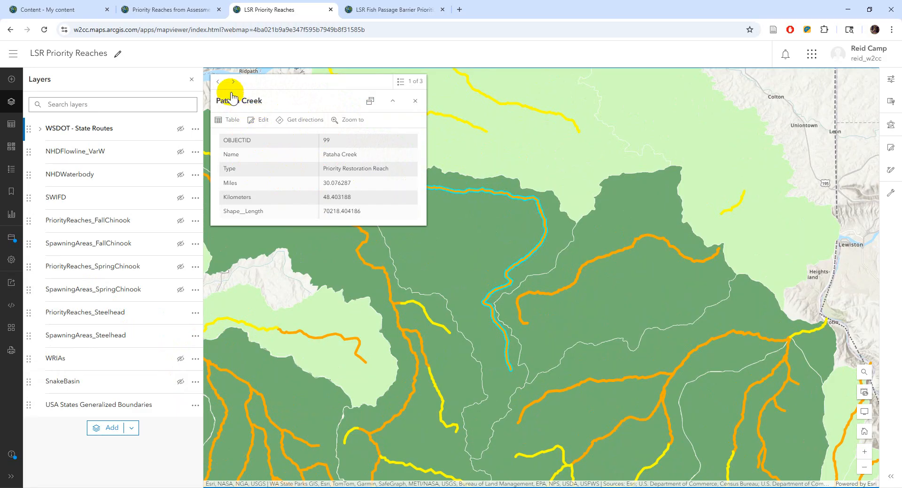
left_click(257, 121)
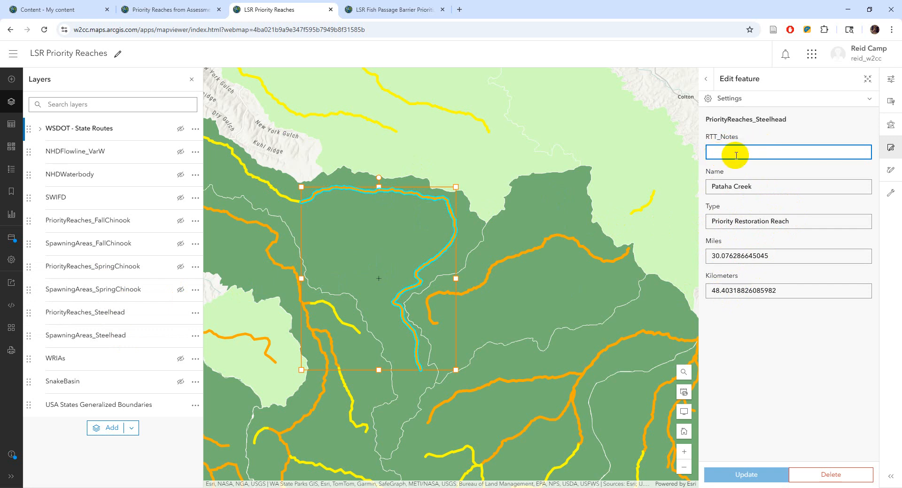
type("Test")
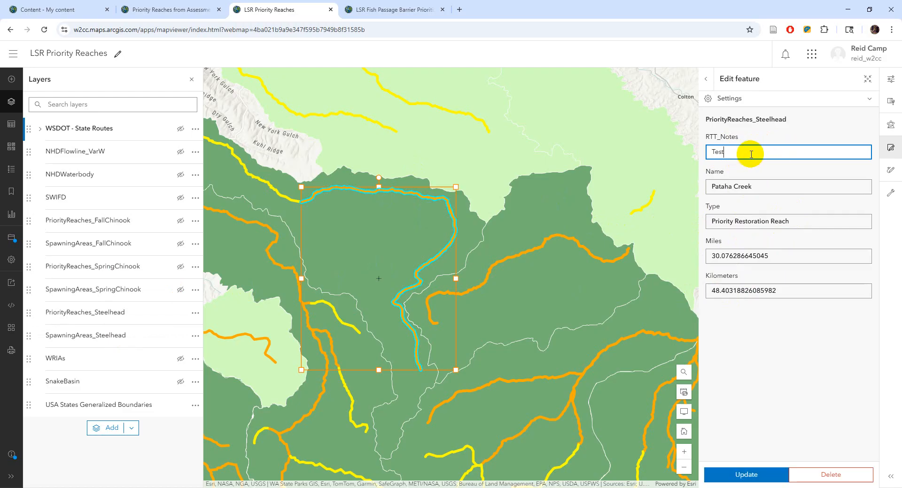
- Inspect the reach's Name value, delete the test note, and leave the form without saving
left_click(762, 187)
triple_click(743, 186)
left_click_drag(715, 187, 748, 187)
left_click(751, 151)
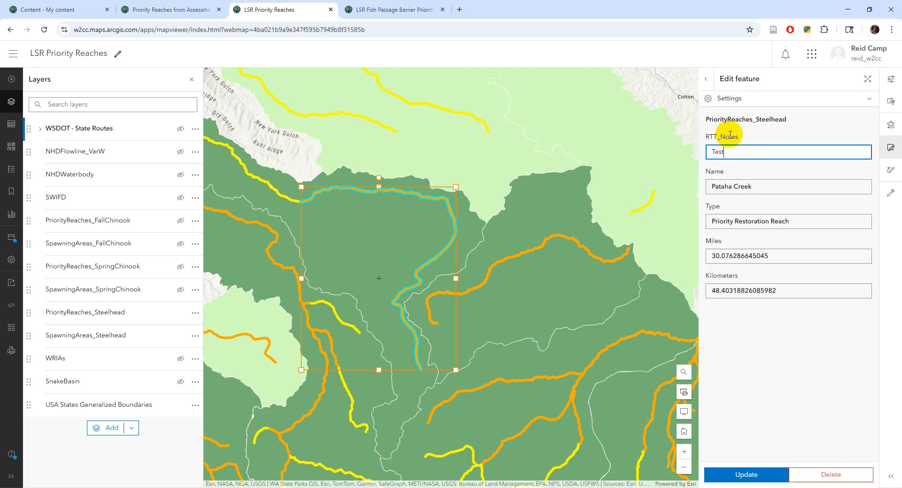
key("BackSpace")
key("BackSpace")
key("BackSpace")
key("BackSpace")
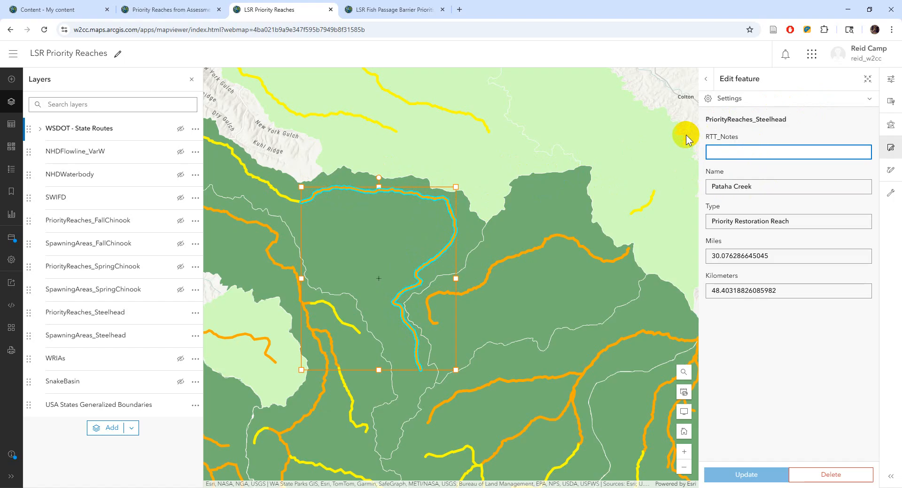
left_click(706, 80)
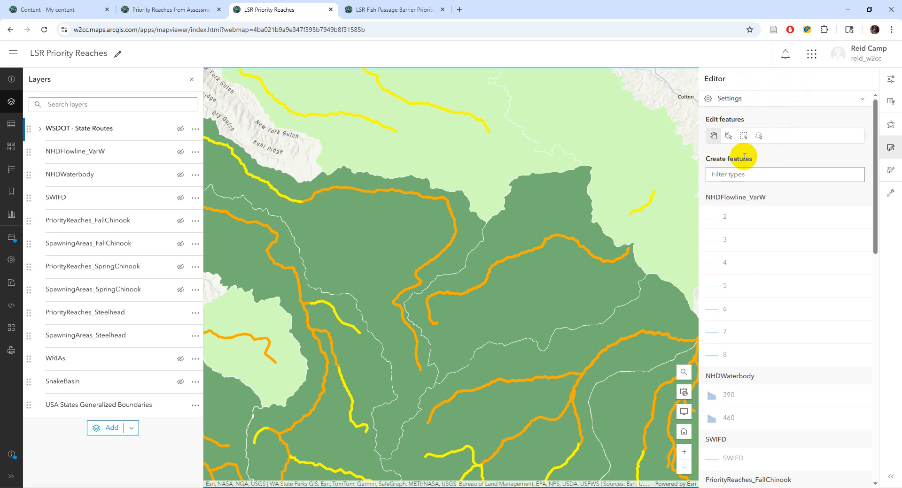
- Close and reopen the Editor panel and nudge the map over the Pataha Creek area
left_click(890, 148)
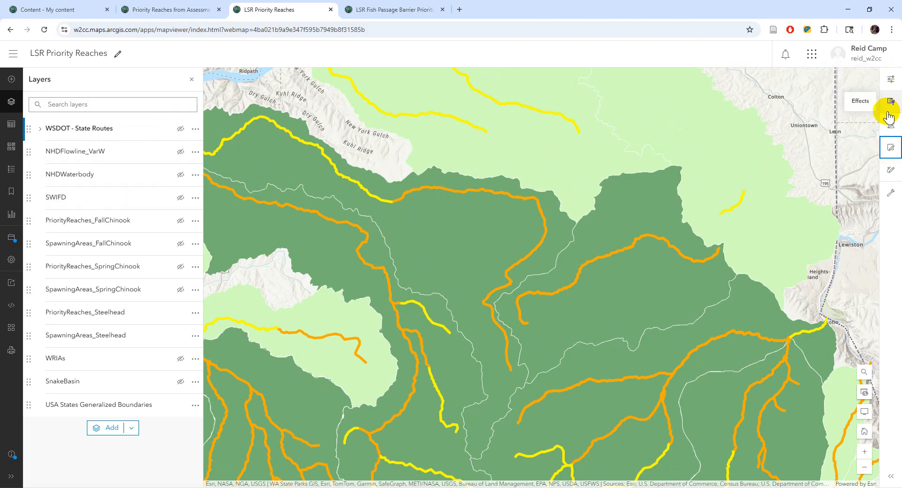
left_click(890, 148)
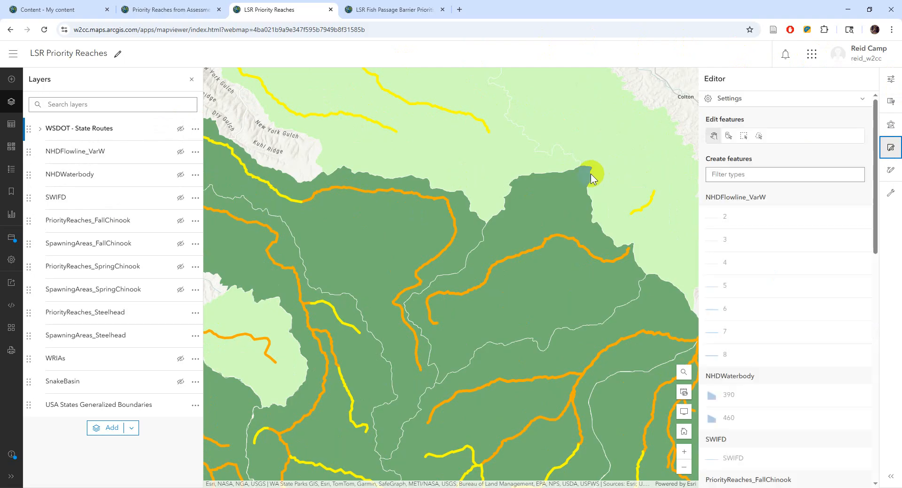
scroll(756, 347, "down", 10)
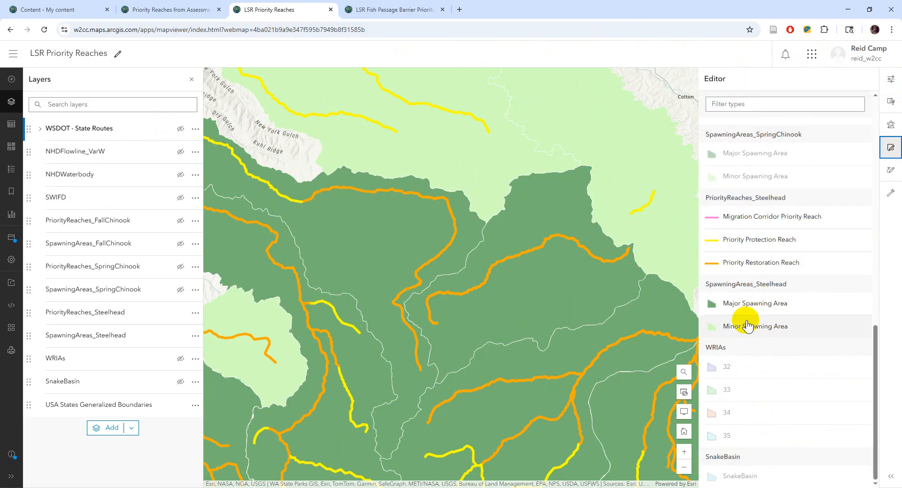
scroll(746, 326, "up", 10)
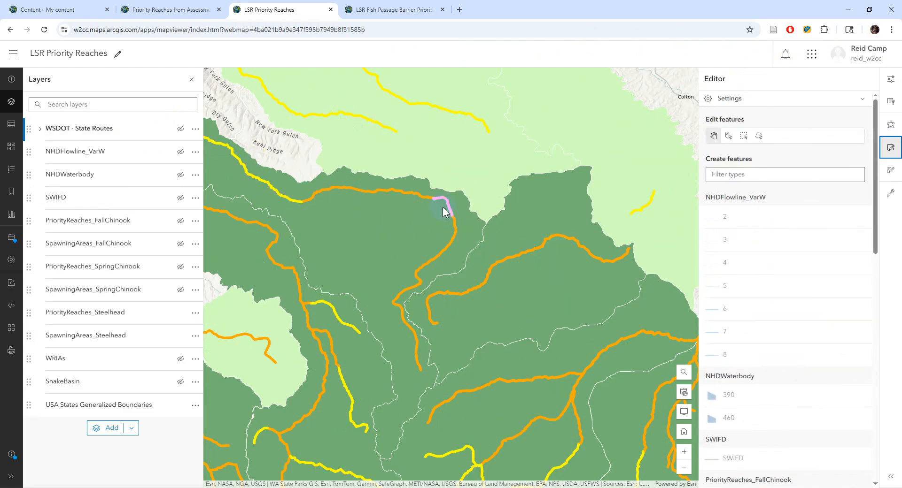
left_click(769, 95)
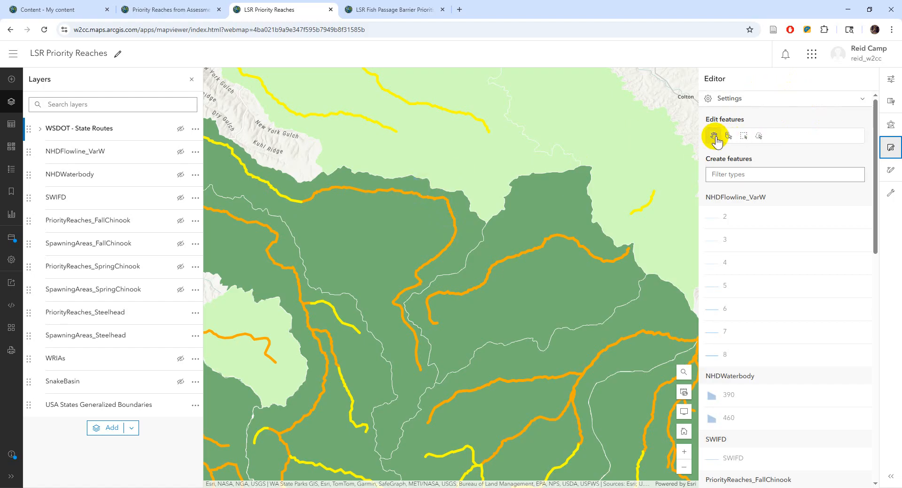
left_click_drag(544, 159, 600, 125)
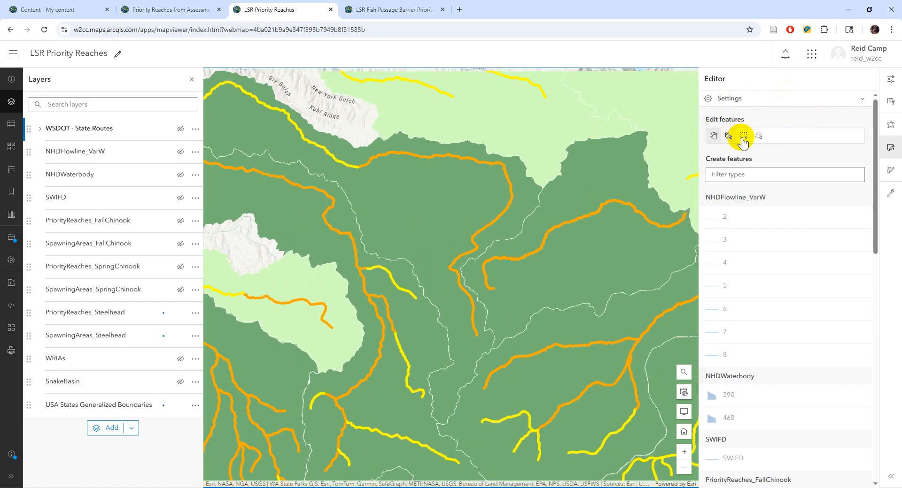
left_click_drag(539, 150, 563, 149)
- Try rectangle and lasso selection, then select the Pataha Creek reach with single-feature selection
left_click(729, 137)
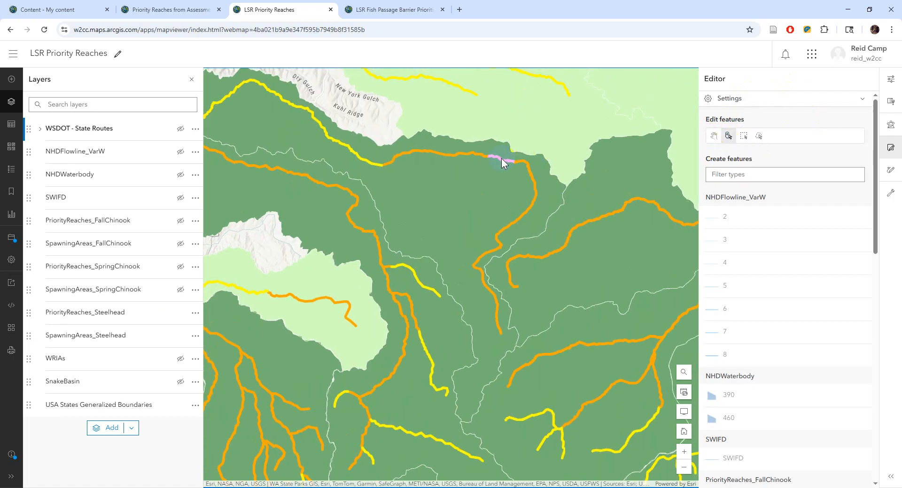
left_click_drag(610, 111, 533, 139)
left_click(760, 137)
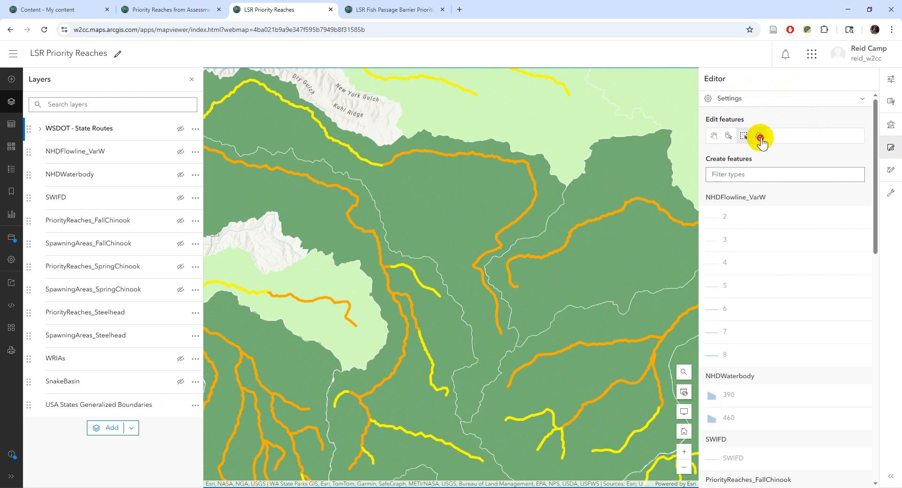
mouse_move(616, 119)
left_mouse_down()
mouse_move(670, 181)
mouse_move(503, 187)
mouse_move(591, 149)
mouse_move(717, 141)
mouse_move(700, 141)
left_mouse_up()
left_click(730, 136)
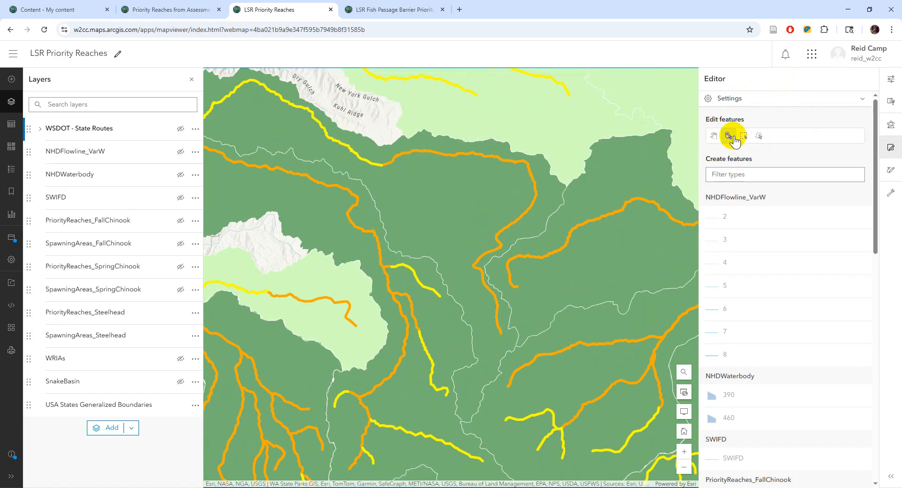
left_click(734, 138)
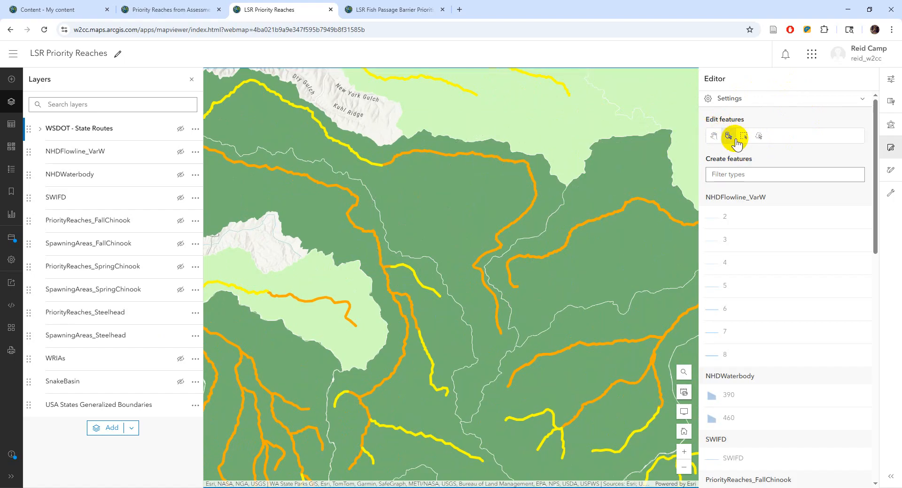
left_click(433, 151)
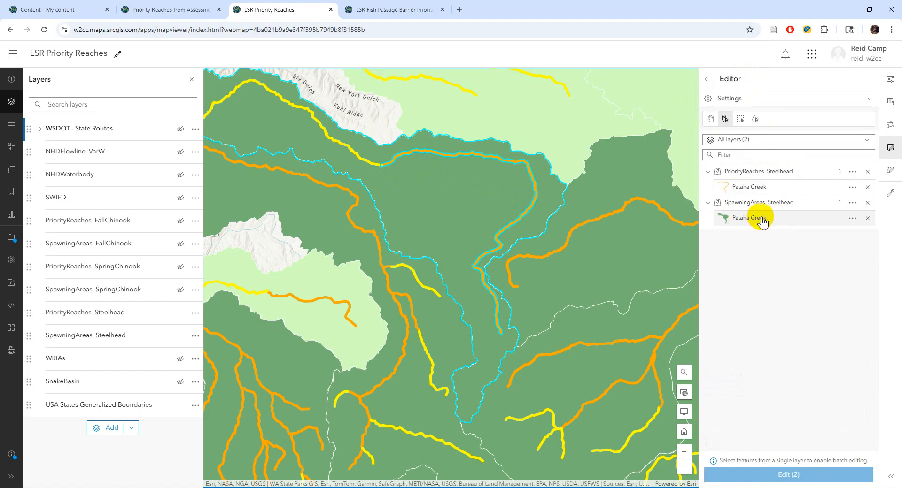
left_click(757, 187)
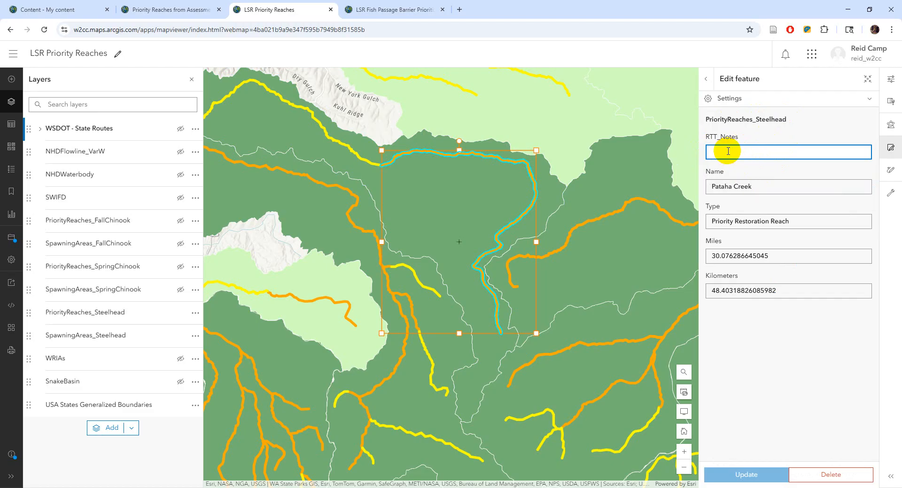
type("Test")
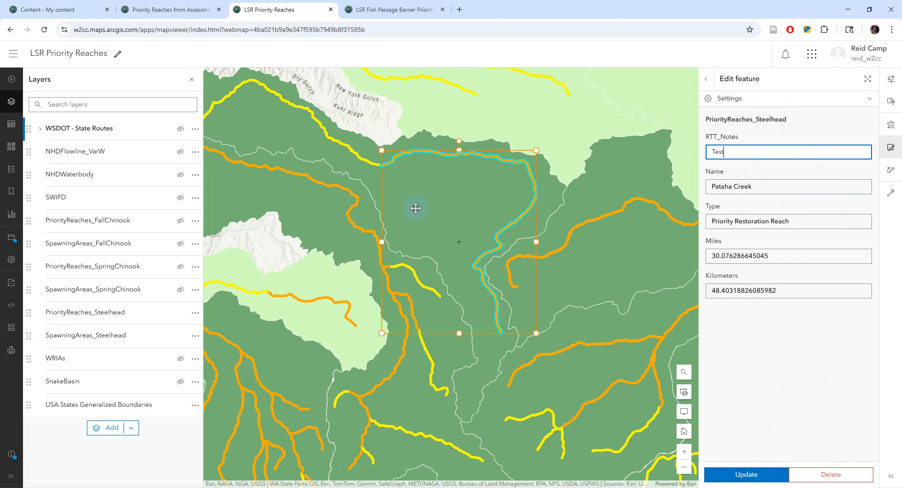
key("ctrl+a")
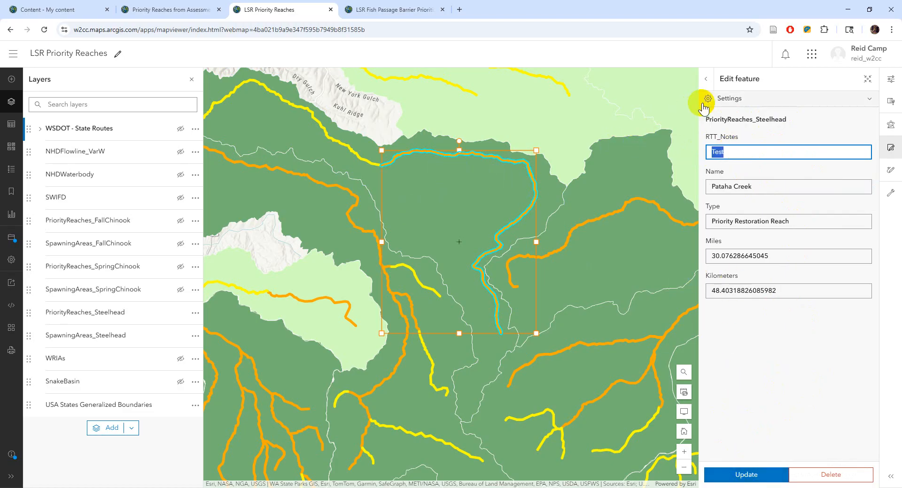
key("BackSpace")
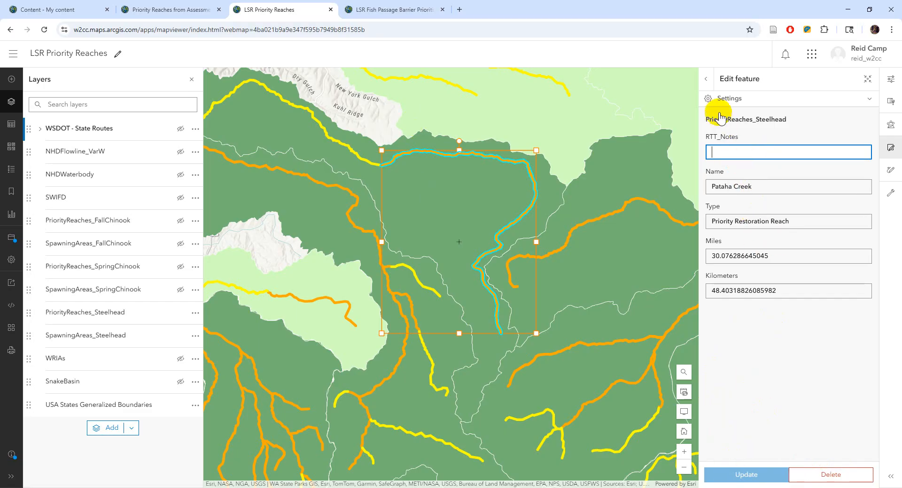
left_click(706, 79)
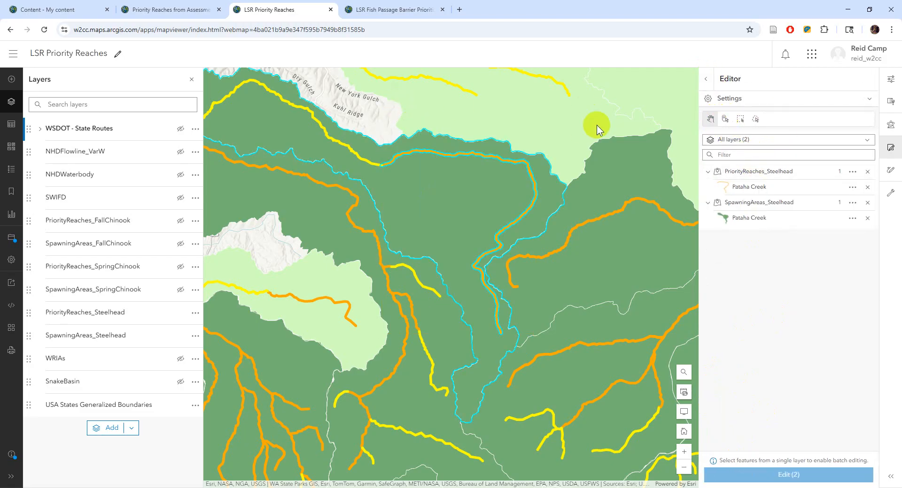
left_click_drag(540, 207, 413, 94)
left_click_drag(542, 237, 681, 195)
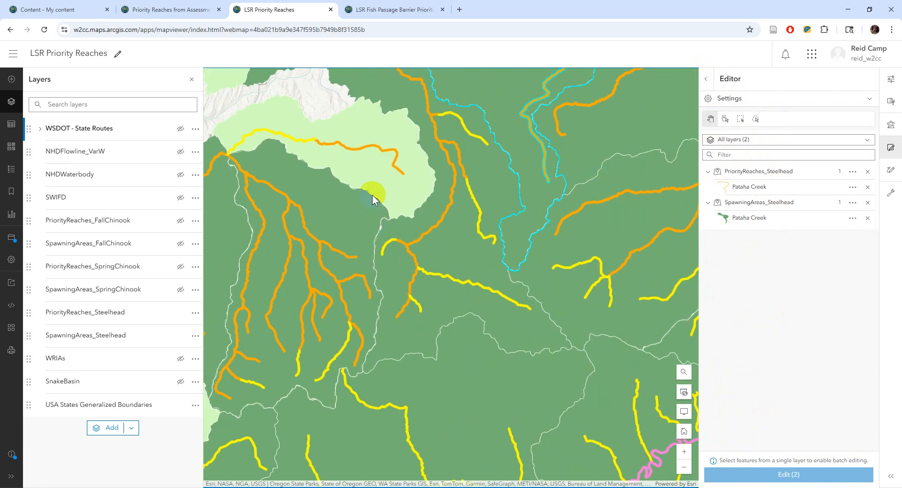
left_click_drag(373, 199, 547, 238)
left_click_drag(439, 196, 539, 251)
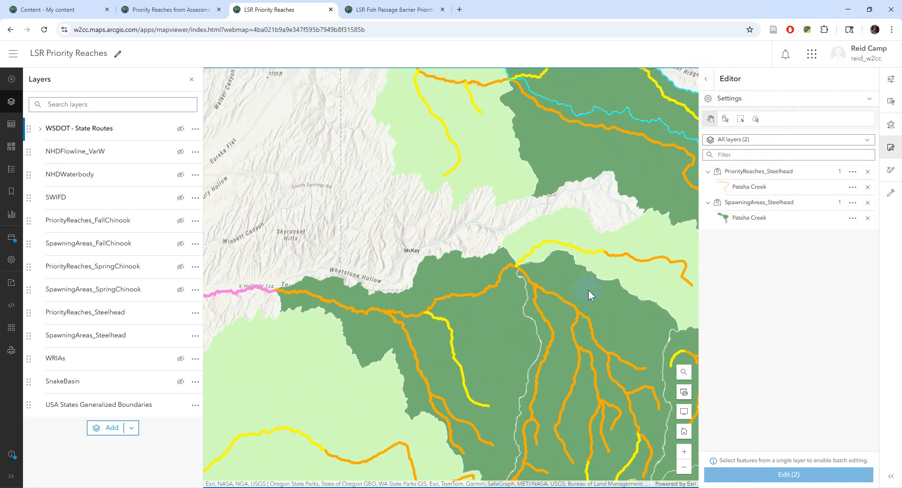
left_click_drag(588, 295, 409, 213)
left_click(408, 178)
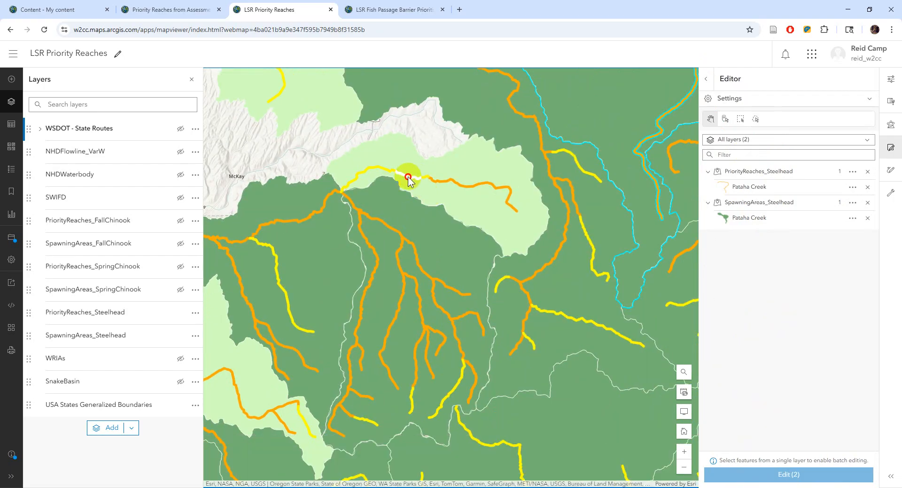
left_click_drag(408, 180, 415, 182)
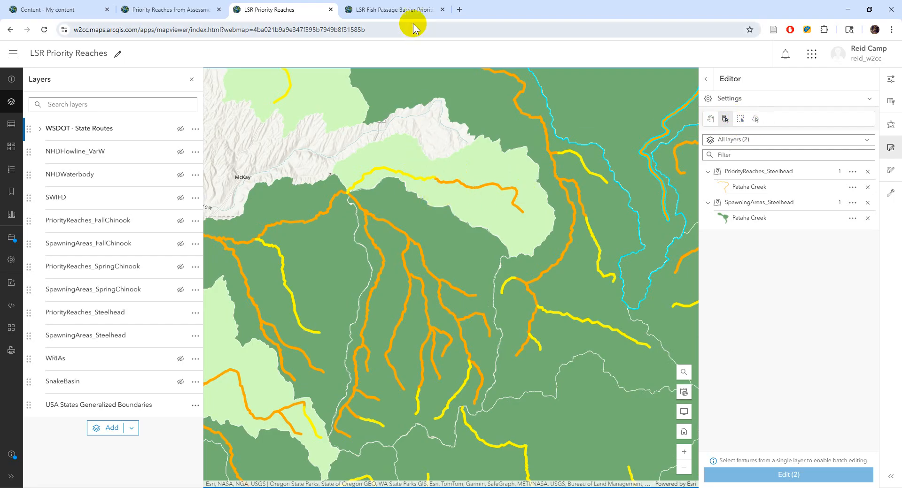
left_click(376, 7)
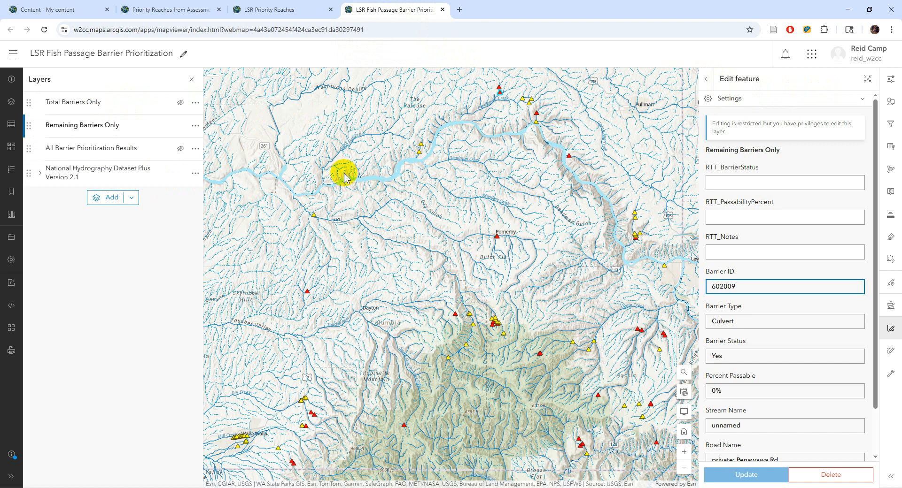
- Zoom in and out around Pomeroy and New York Gulch on the barrier prioritization map
scroll(463, 202, "up", 1)
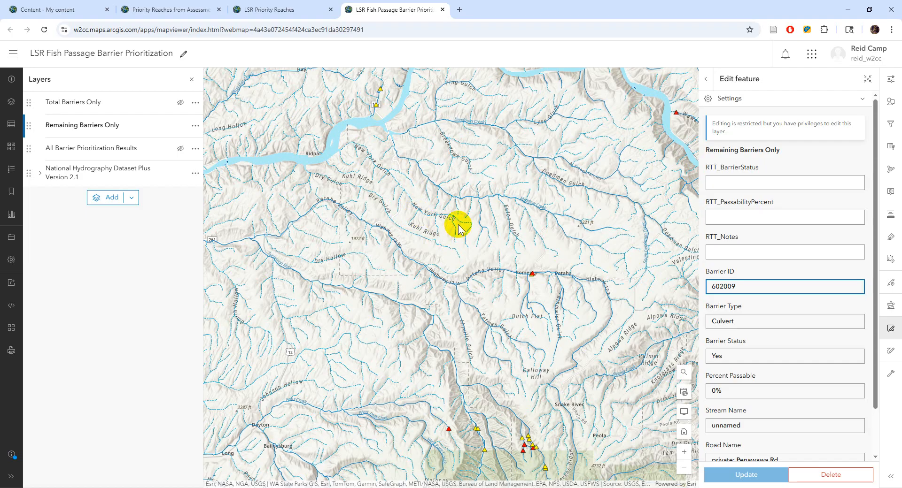
scroll(462, 198, "up", 1)
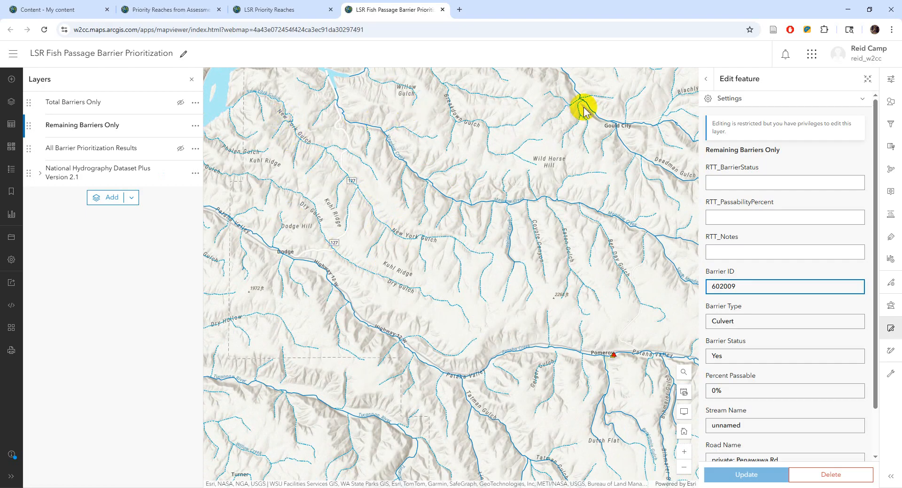
scroll(411, 255, "down", 1)
scroll(409, 255, "down", 1)
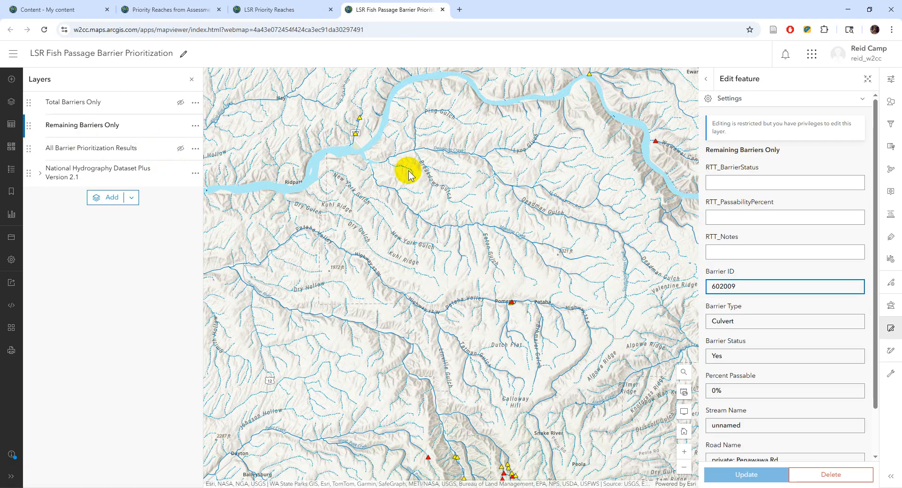
scroll(409, 169, "down", 1)
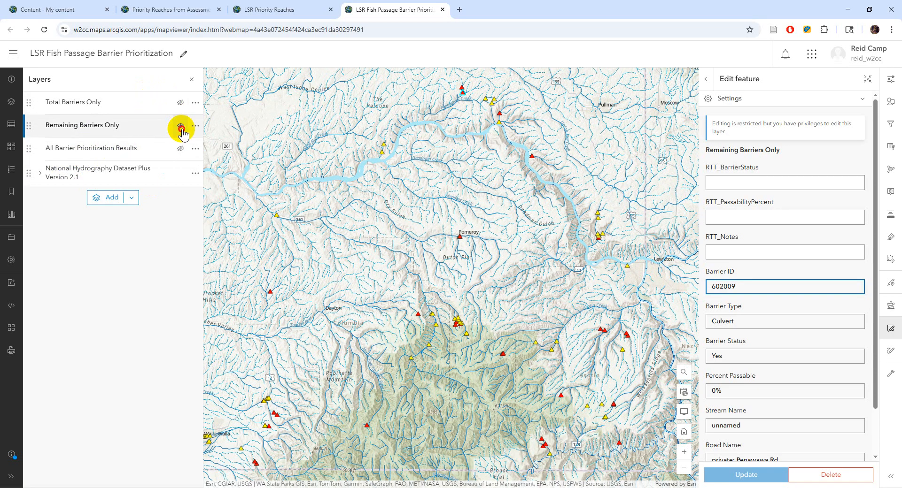
- Replace Remaining Barriers Only with All Barrier Prioritization Results and show the Percent Passable legend
left_click(179, 125)
left_click(180, 148)
scroll(484, 212, "down", 1)
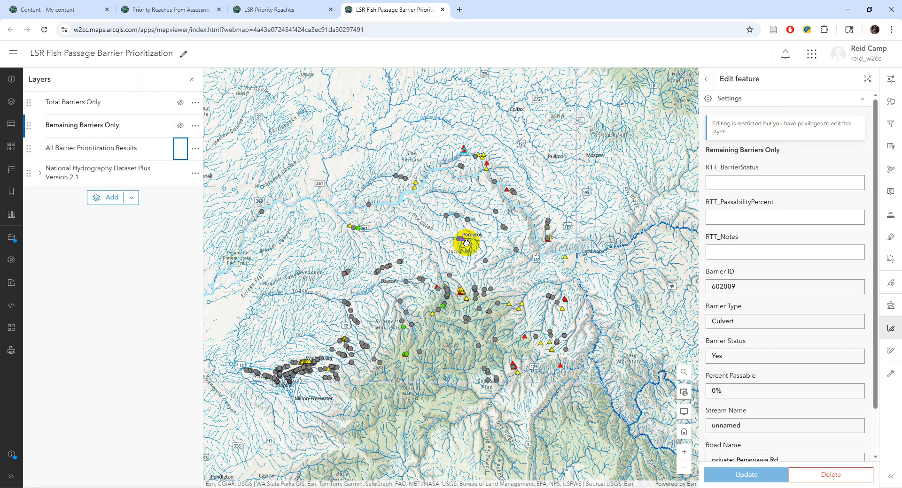
left_click(12, 169)
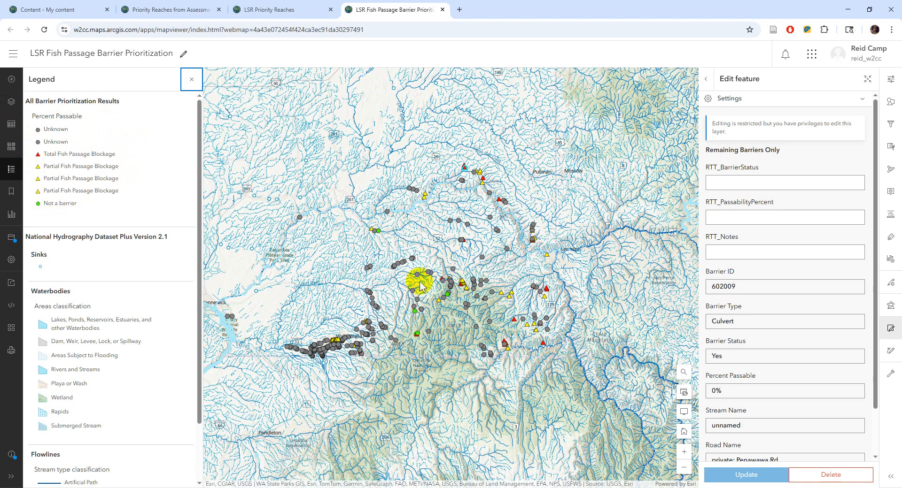
scroll(393, 238, "up", 2)
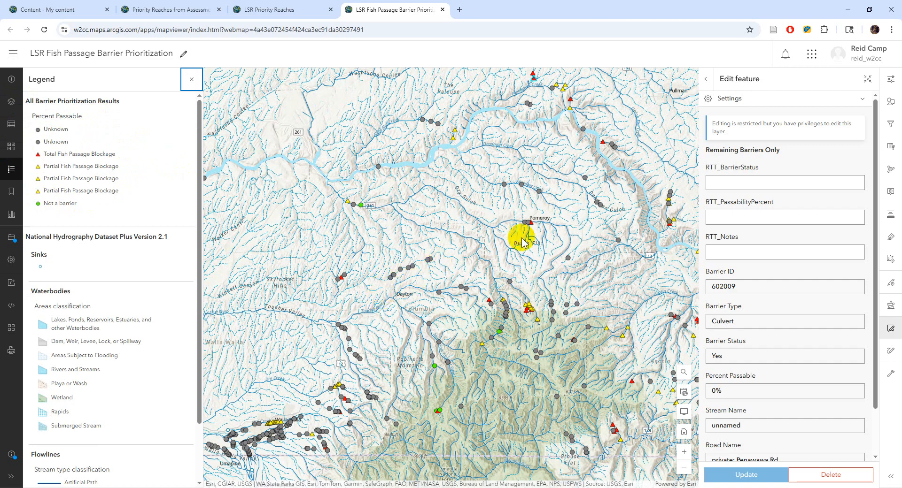
- Back in the layer list, hide All Barrier Prioritization Results and Remaining Barriers Only
left_click(11, 102)
left_click(181, 148)
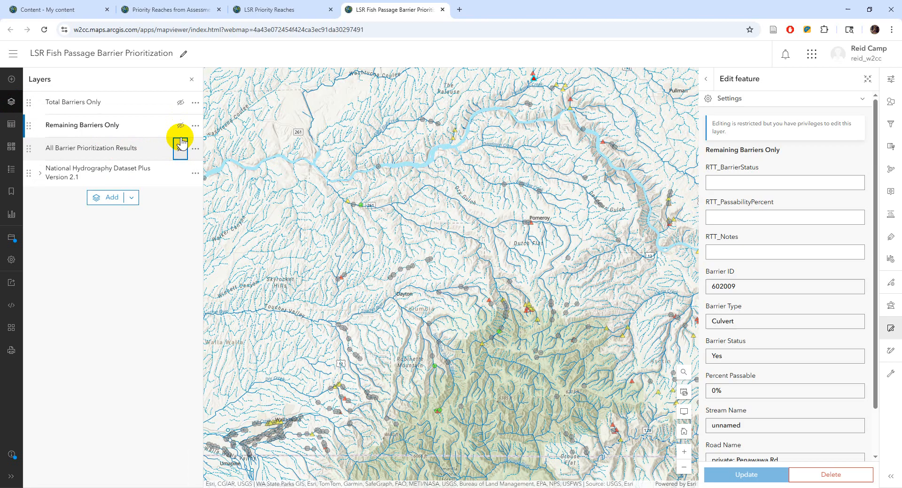
left_click(180, 125)
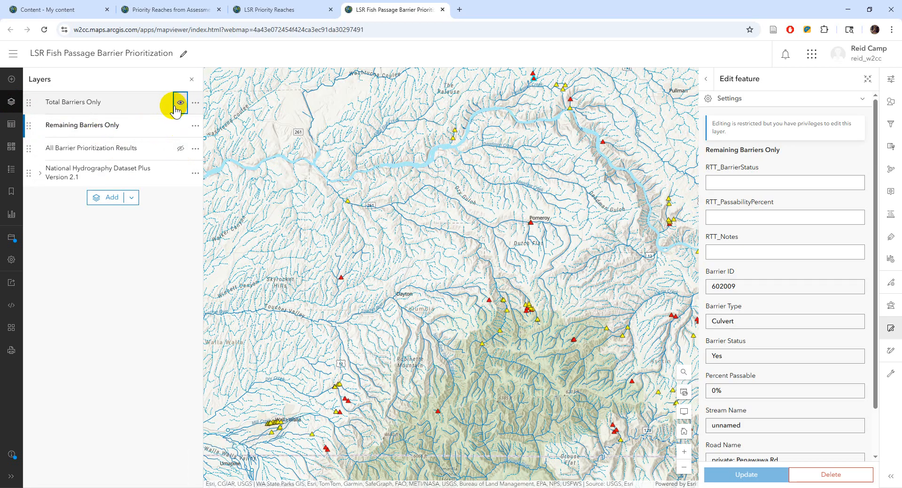
left_click(181, 126)
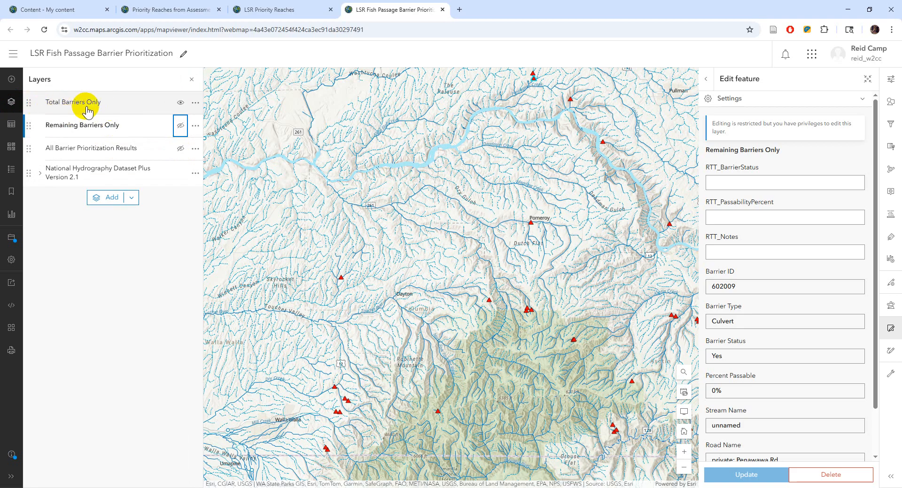
- Pan toward Pomeroy and Dayton, then hide Total Barriers Only and show Remaining Barriers Only
scroll(554, 288, "down", 2)
left_click_drag(572, 263, 476, 215)
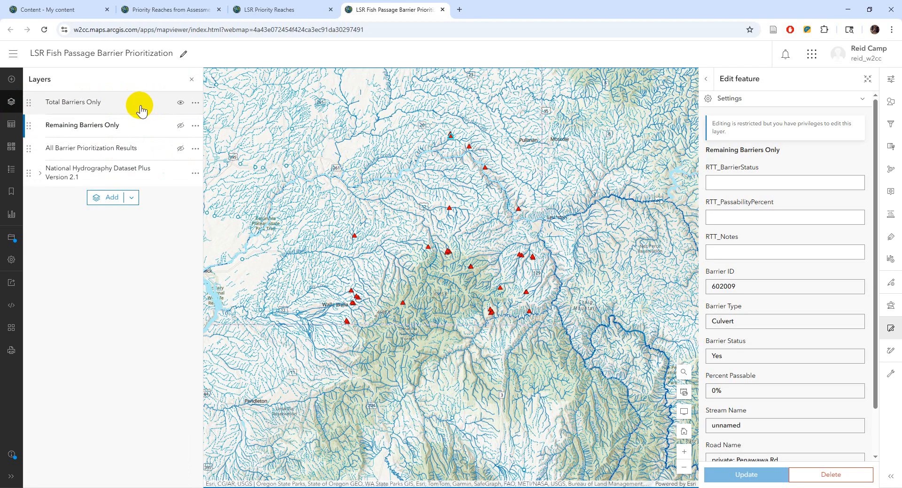
scroll(451, 249, "up", 2)
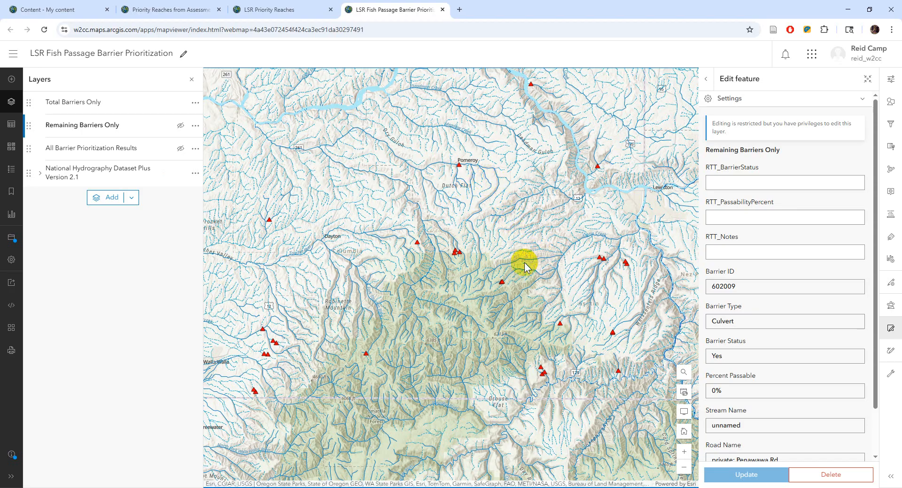
scroll(460, 255, "up", 2)
scroll(449, 258, "down", 2)
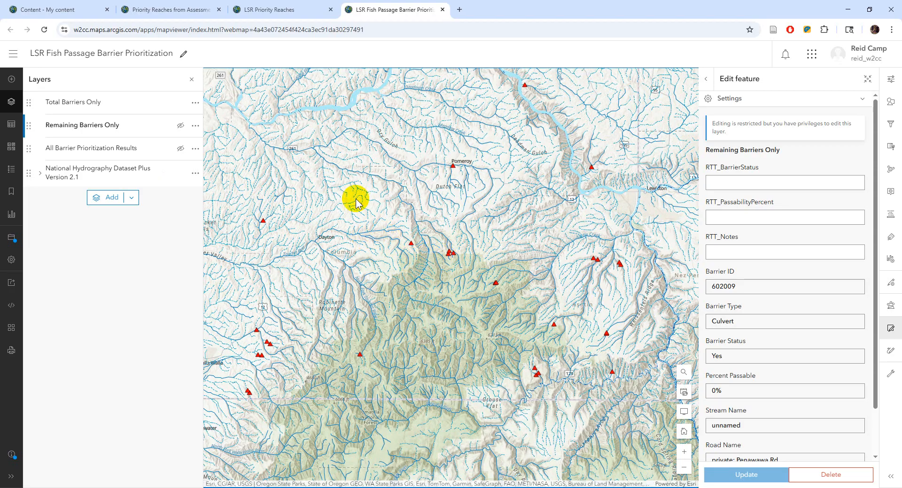
mouse_move(171, 111)
left_click(181, 102)
left_click(181, 125)
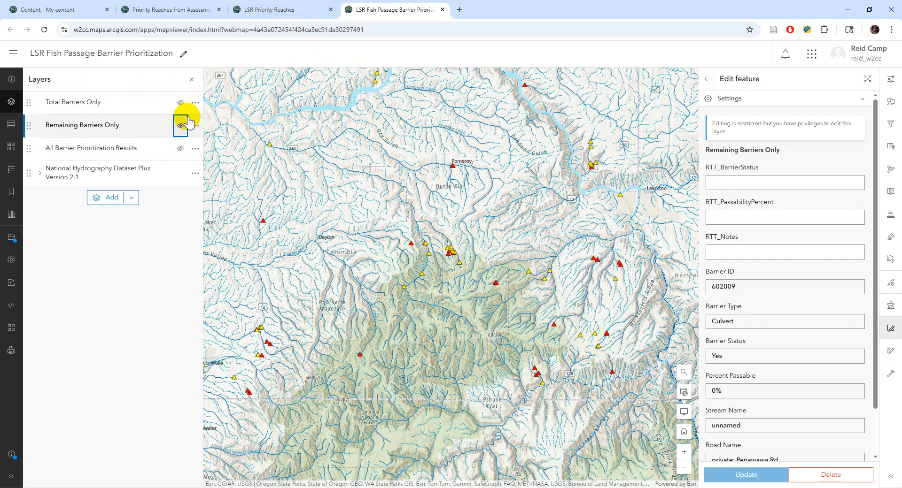
- Show only Total Barriers Only, zoom to the Pomeroy barrier on Pataha Creek, and exit the feature form
left_click(181, 102)
left_click(181, 127)
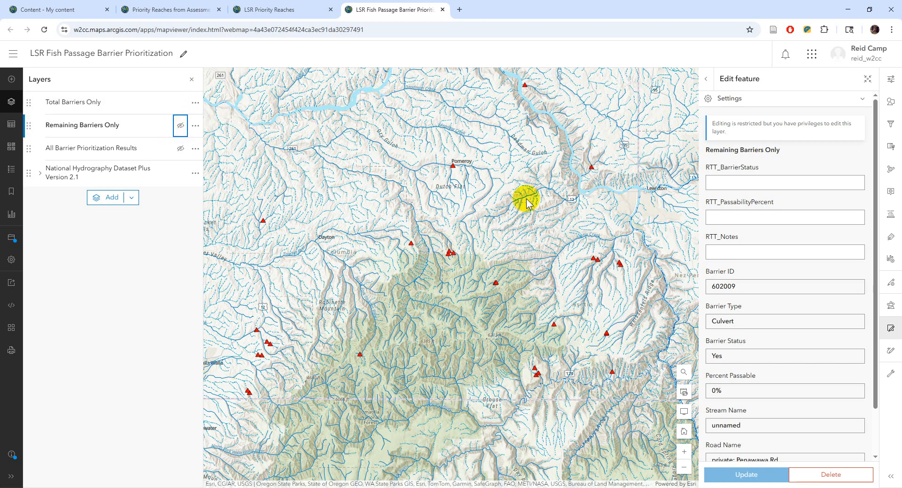
scroll(454, 166, "up", 2)
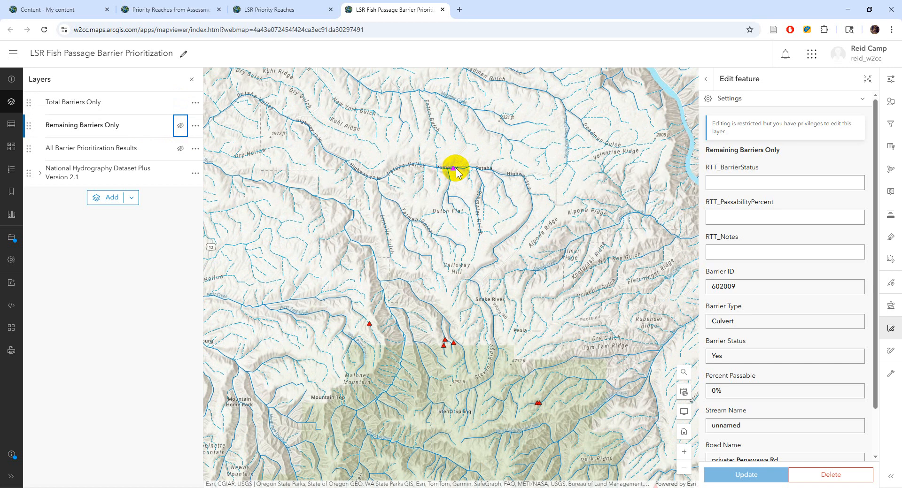
left_click(449, 169)
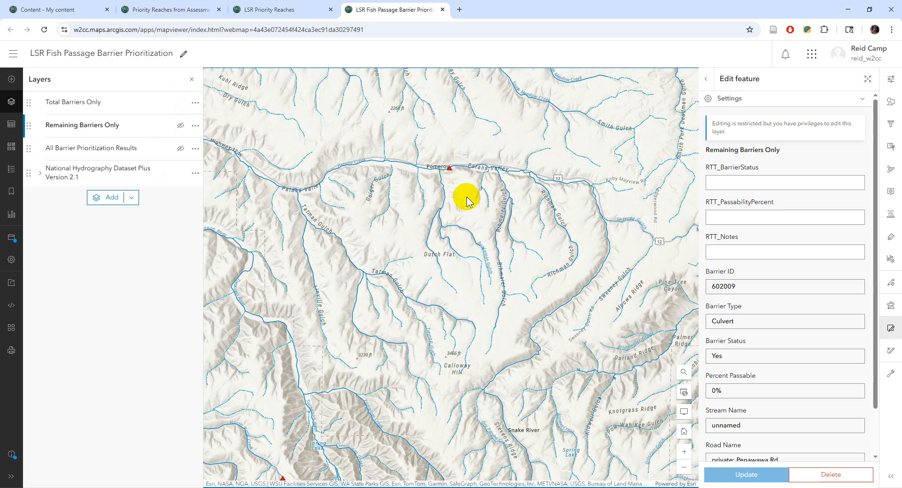
left_click(706, 79)
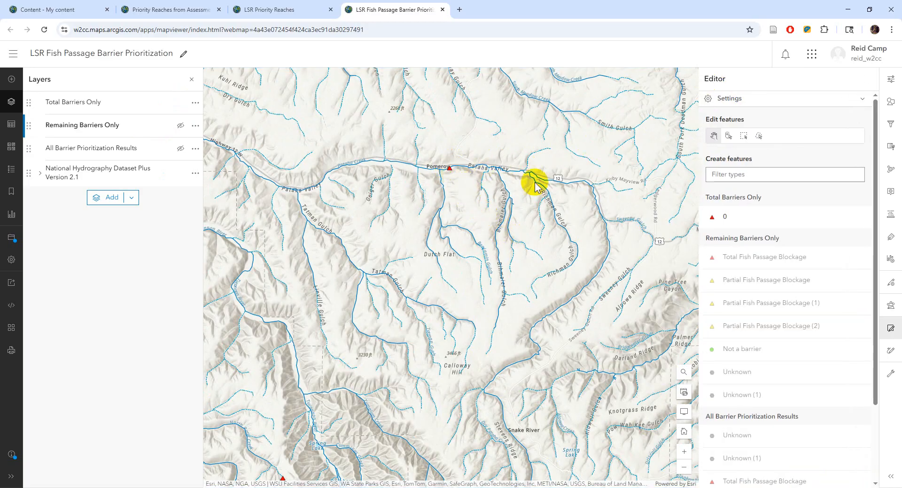
- Open the Pomeroy barrier's pop-up and scroll through its attributes, including the Steelhead Score
left_click(890, 329)
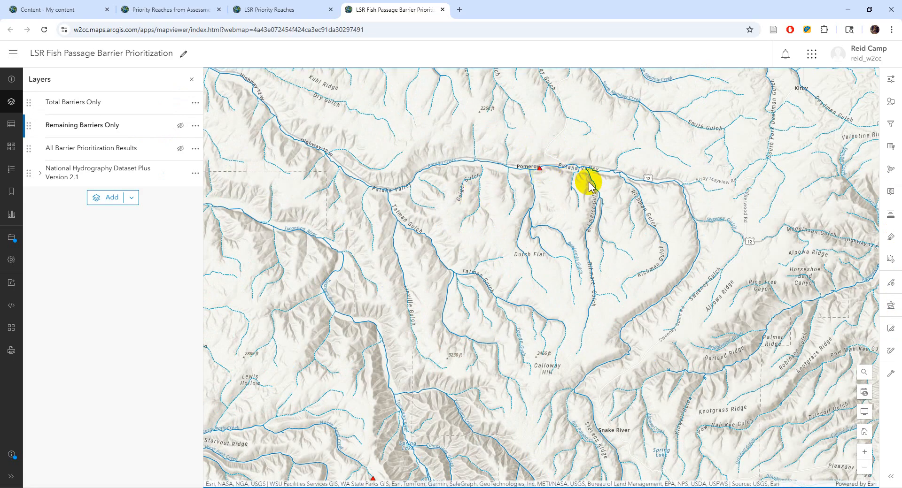
left_click(539, 169)
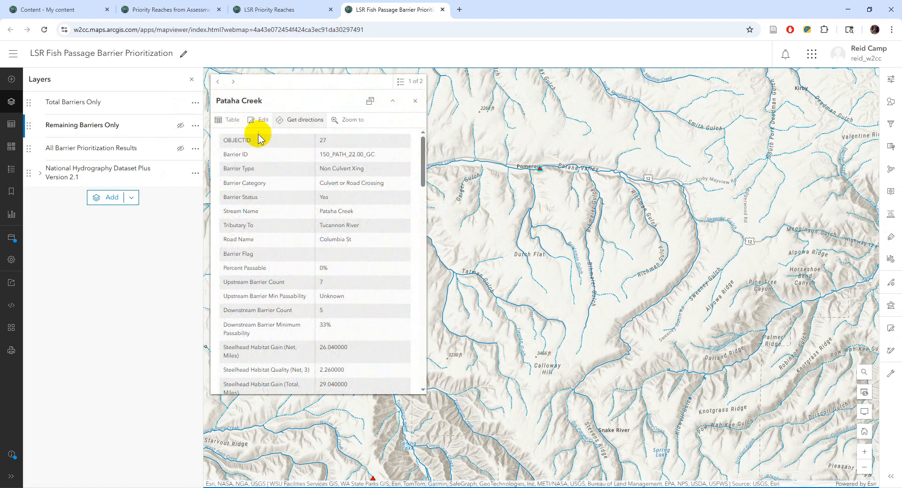
scroll(359, 208, "down", 10)
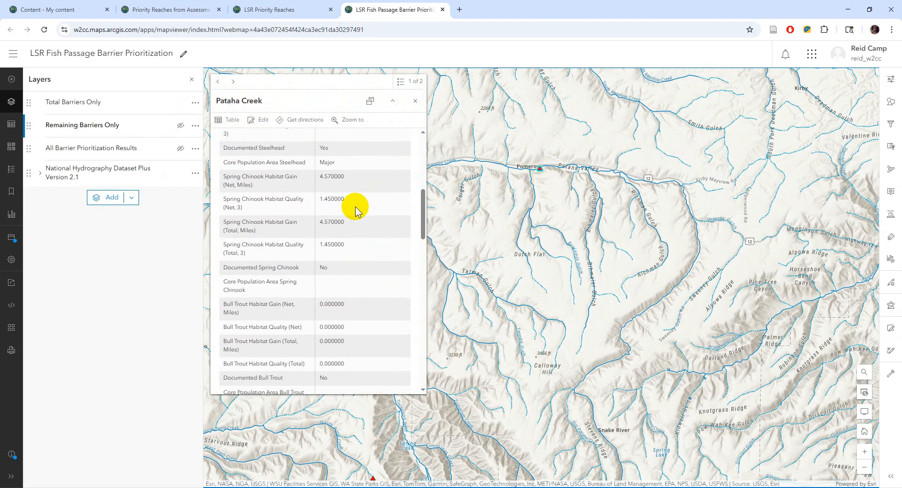
scroll(361, 208, "down", 4)
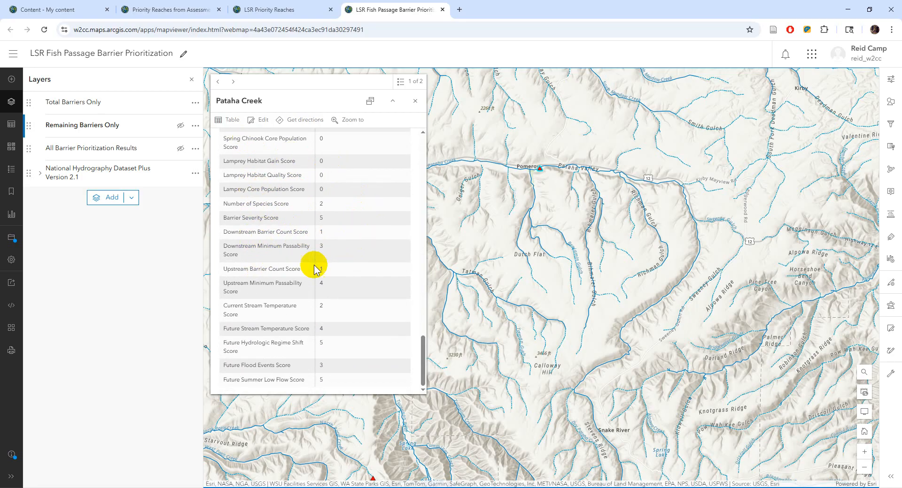
scroll(314, 268, "up", 5)
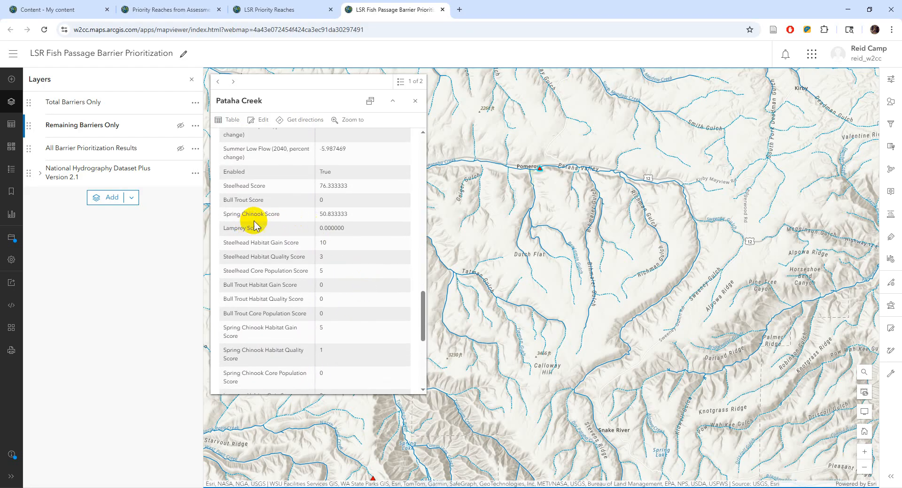
left_click_drag(226, 185, 256, 188)
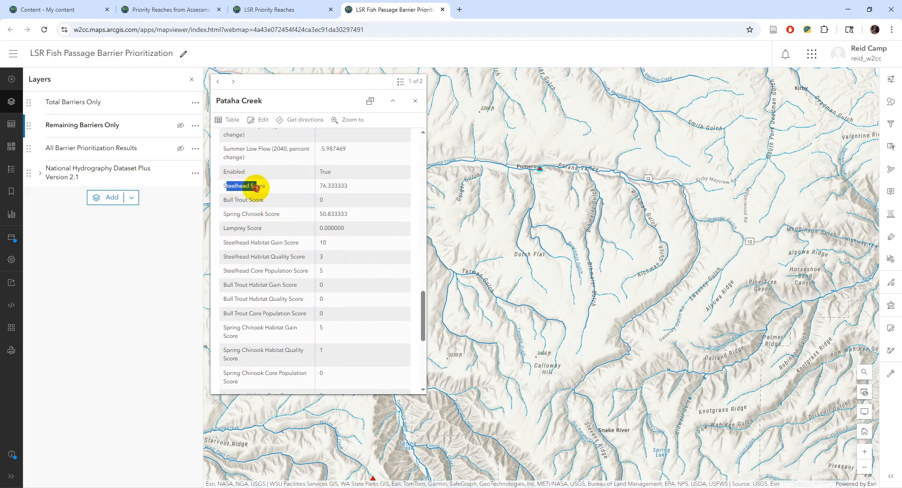
scroll(327, 200, "up", 5)
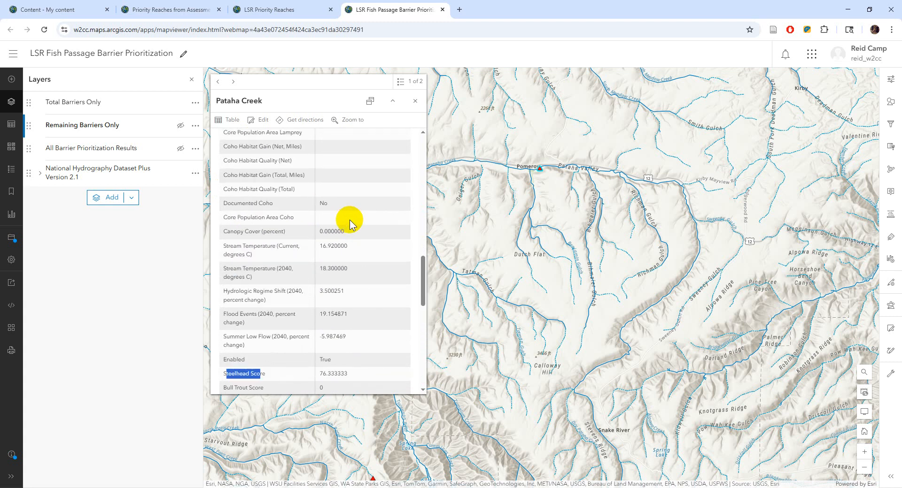
scroll(295, 227, "up", 2)
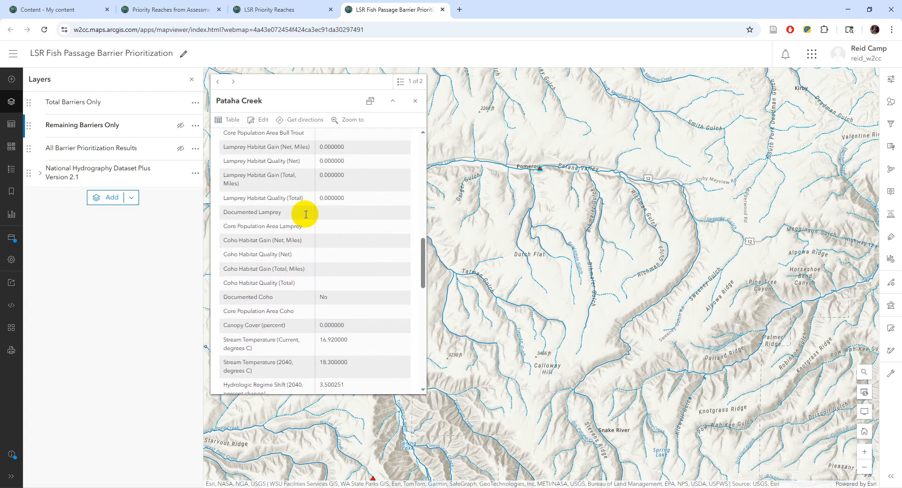
scroll(329, 211, "up", 2)
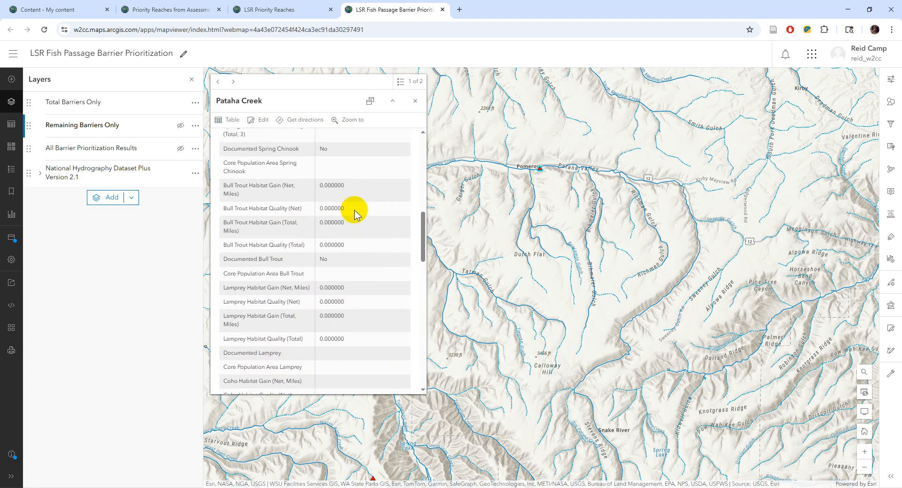
scroll(355, 214, "up", 6)
scroll(318, 234, "up", 1)
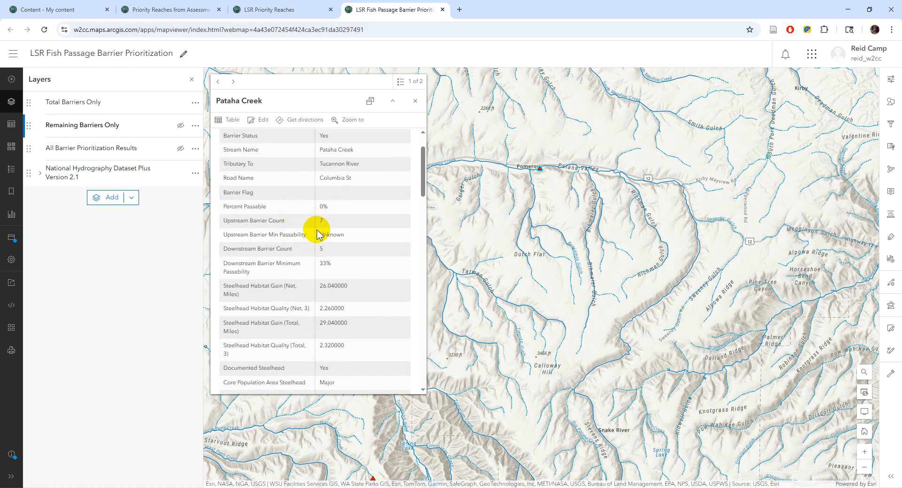
scroll(318, 233, "up", 2)
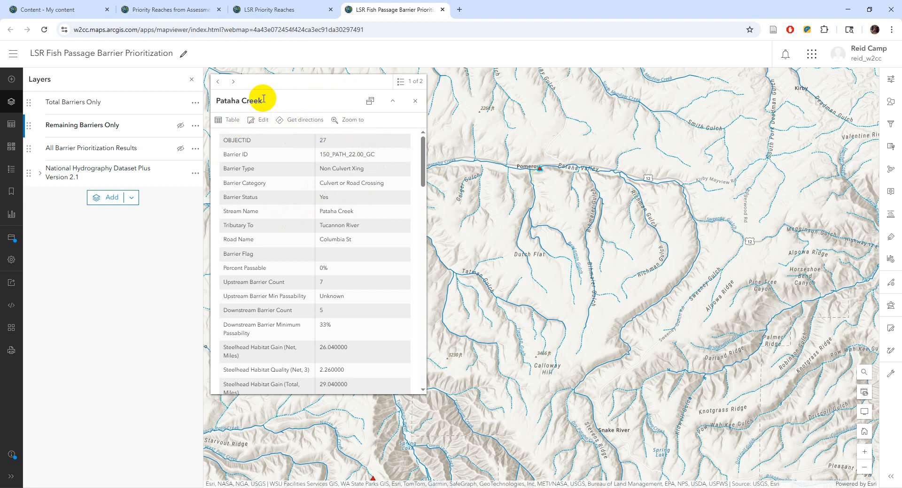
- Open the barrier's edit form and step through RTT_BarrierStatus, RTT_PassabilityPercent and RTT_Notes
left_click(257, 123)
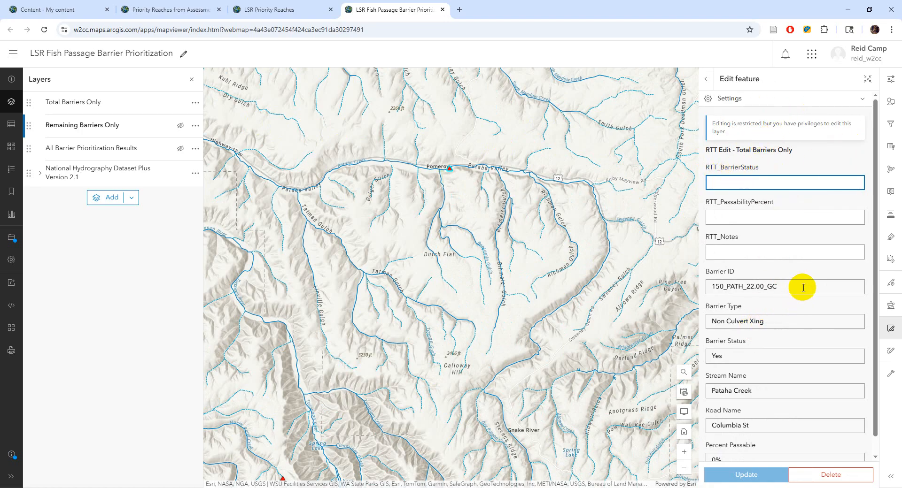
scroll(803, 288, "down", 1)
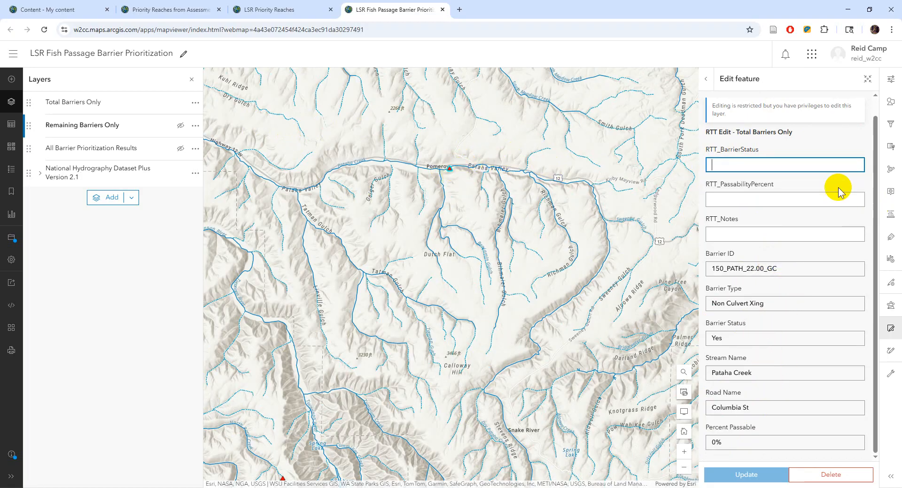
left_click(766, 247)
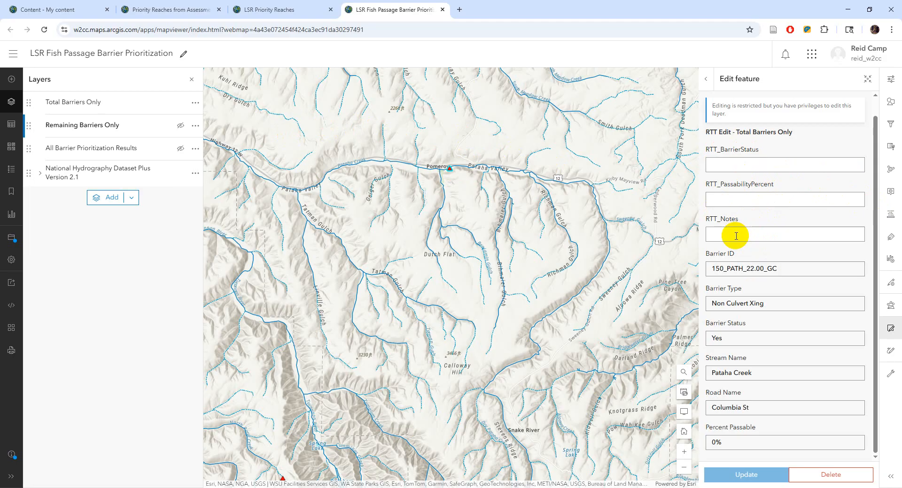
left_click(740, 164)
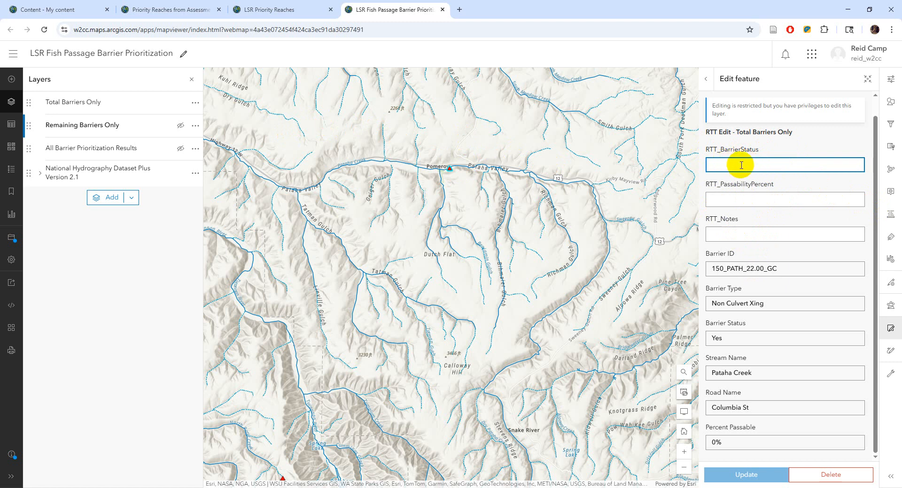
left_click(751, 199)
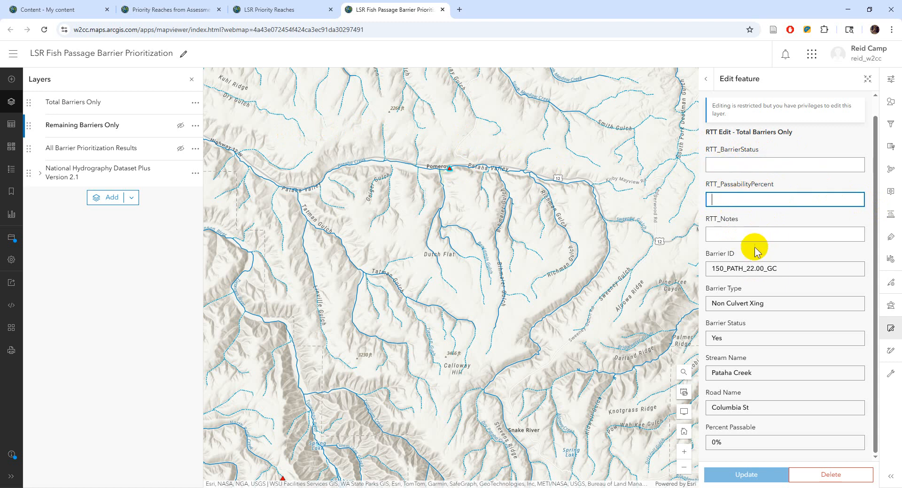
left_click(729, 233)
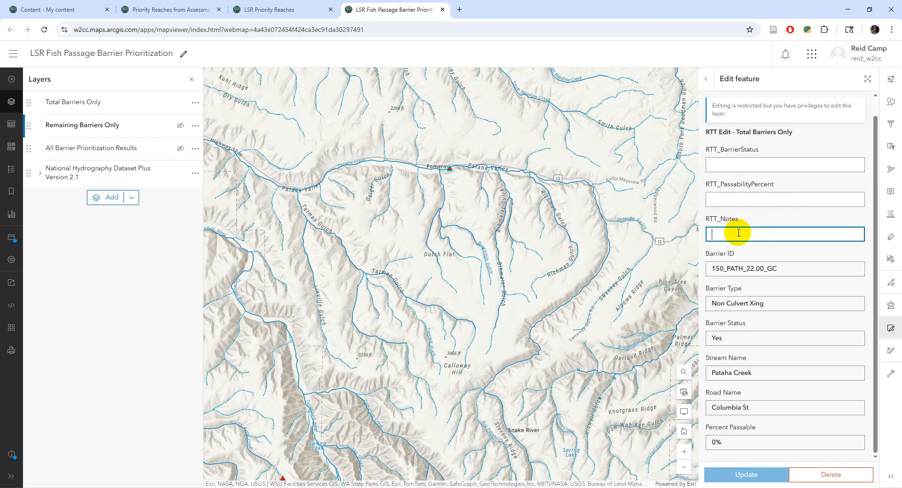
- Enter a trial 'Te' note in RTT_Notes, then discard the unsaved edit
type("Test")
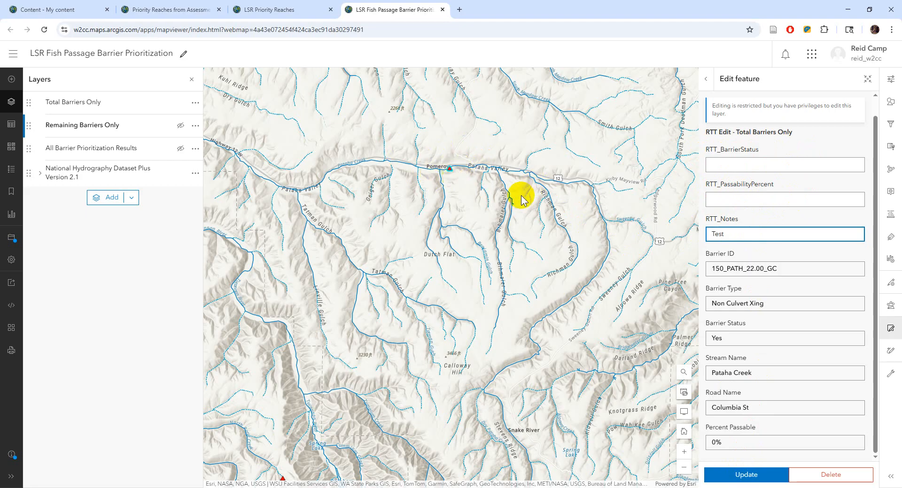
left_click(706, 79)
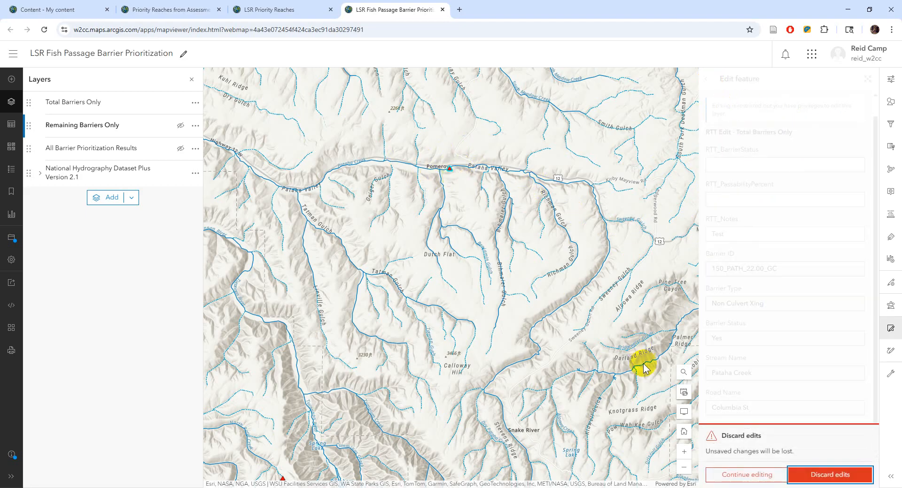
left_click(824, 475)
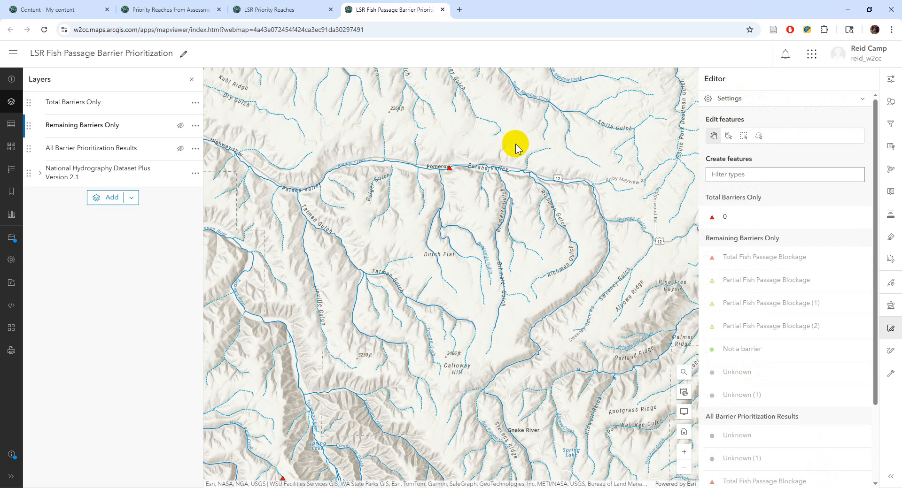